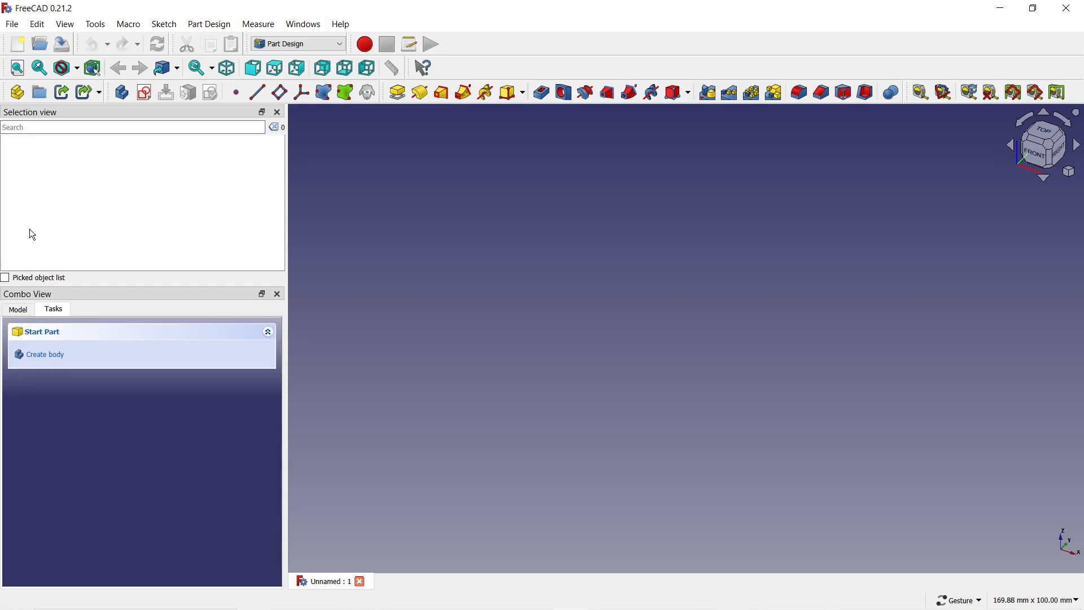
# - Create a new body and start a sketch on its XY-plane
pyautogui.click(46, 360)
pyautogui.click(47, 360)
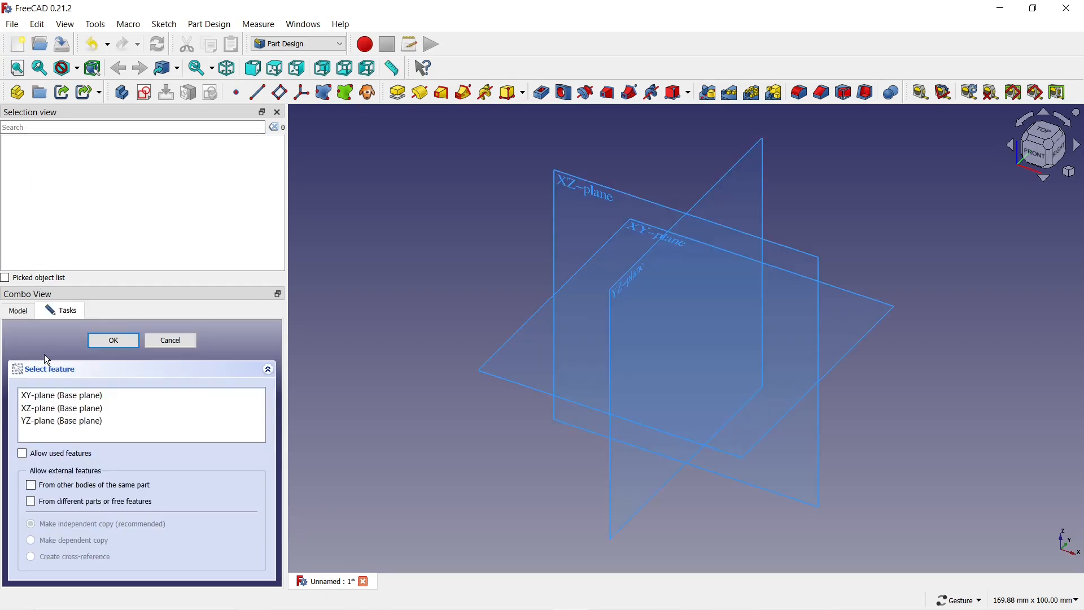
pyautogui.click(57, 395)
pyautogui.click(113, 340)
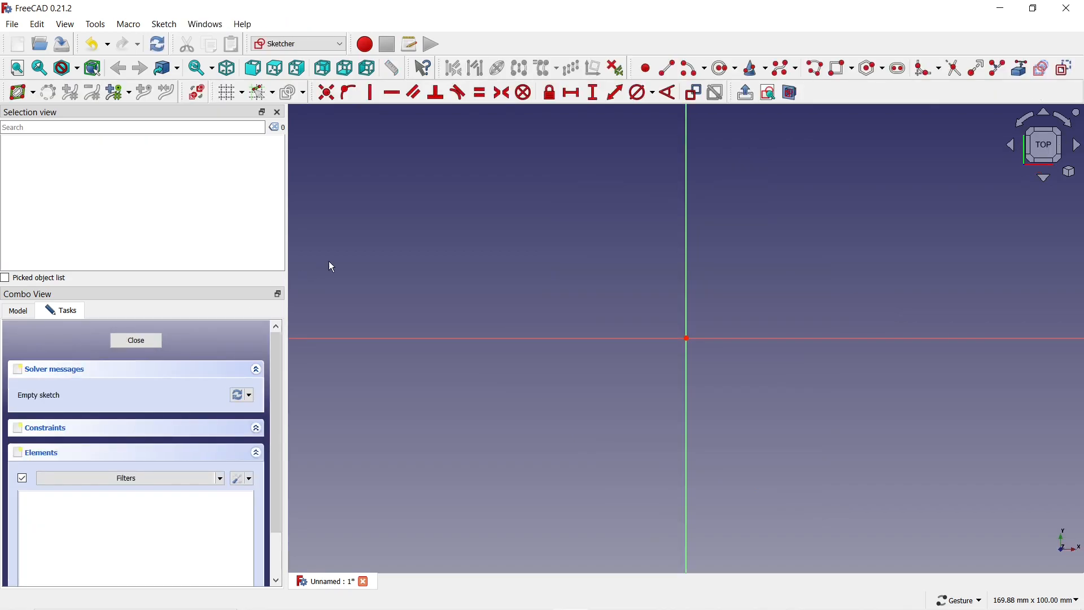
# - Sketch a centered rectangle about 69 by 62 mm with its center on the origin
pyautogui.click(853, 69)
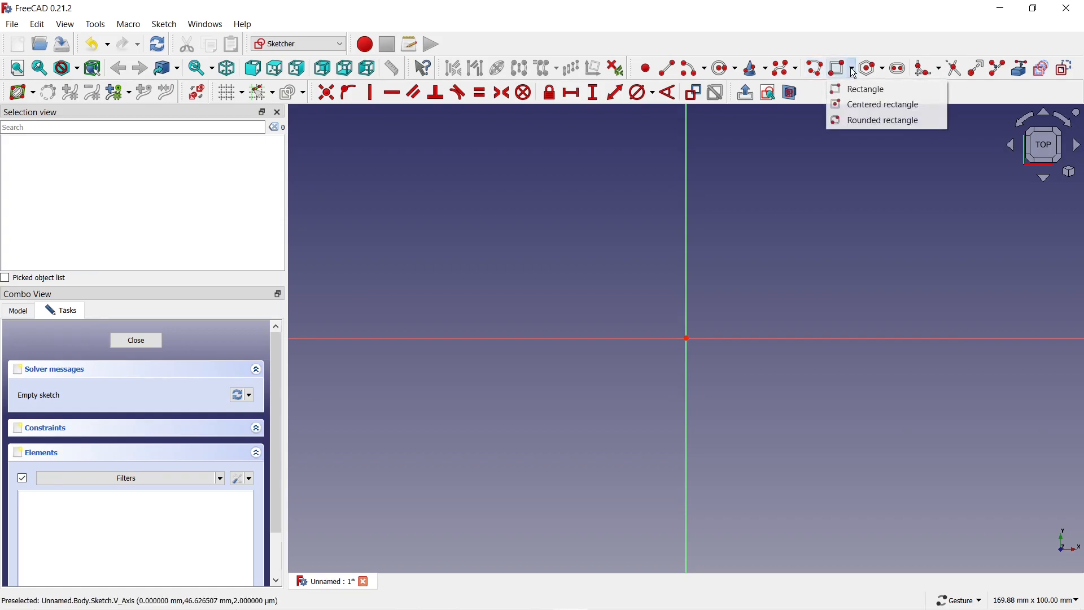
pyautogui.click(856, 105)
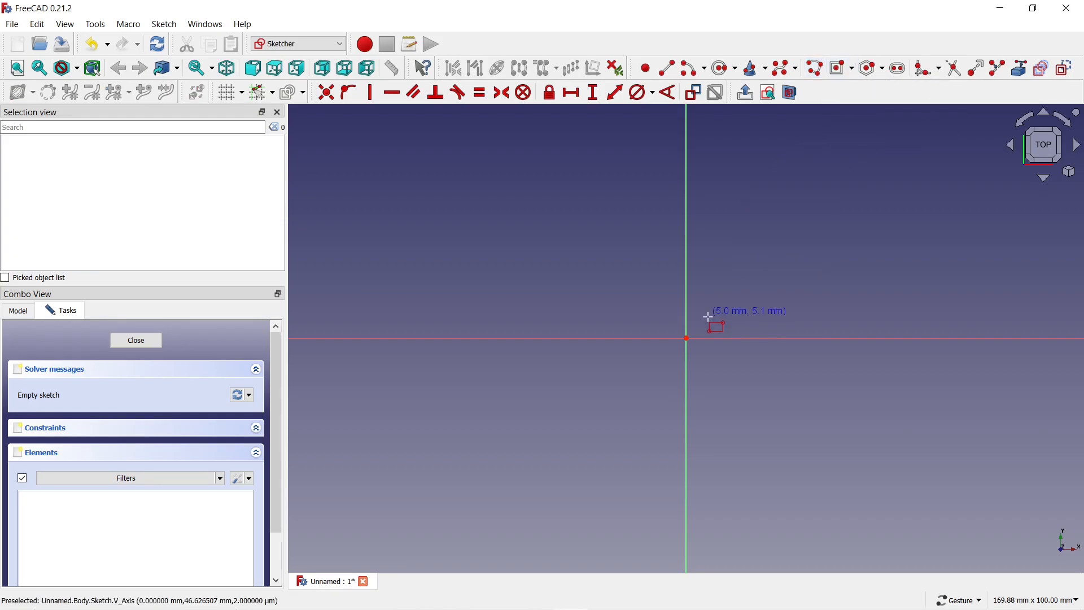
pyautogui.click(688, 338)
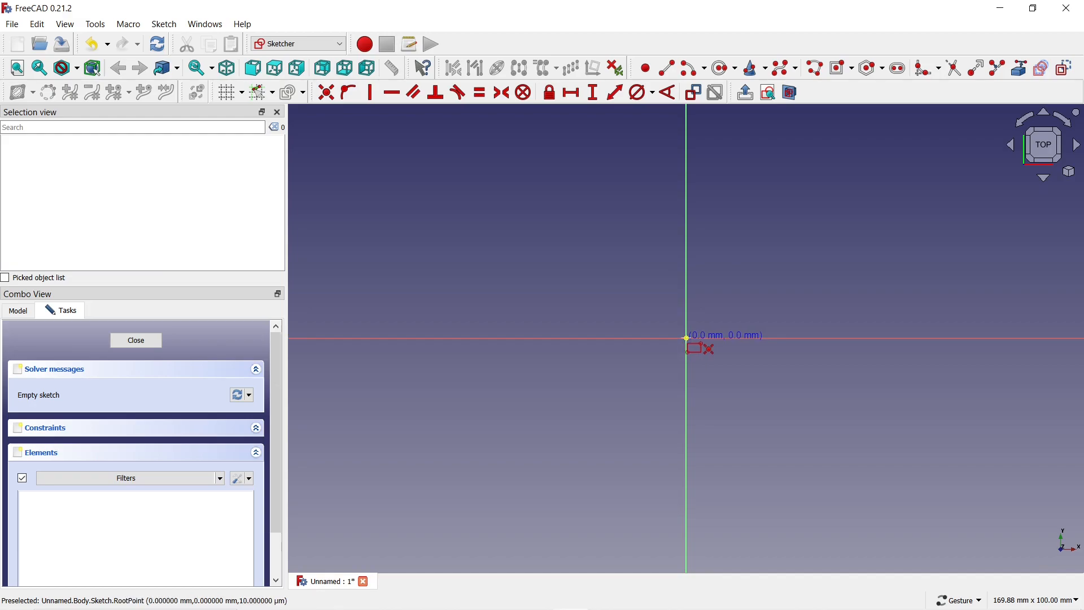
pyautogui.click(525, 191)
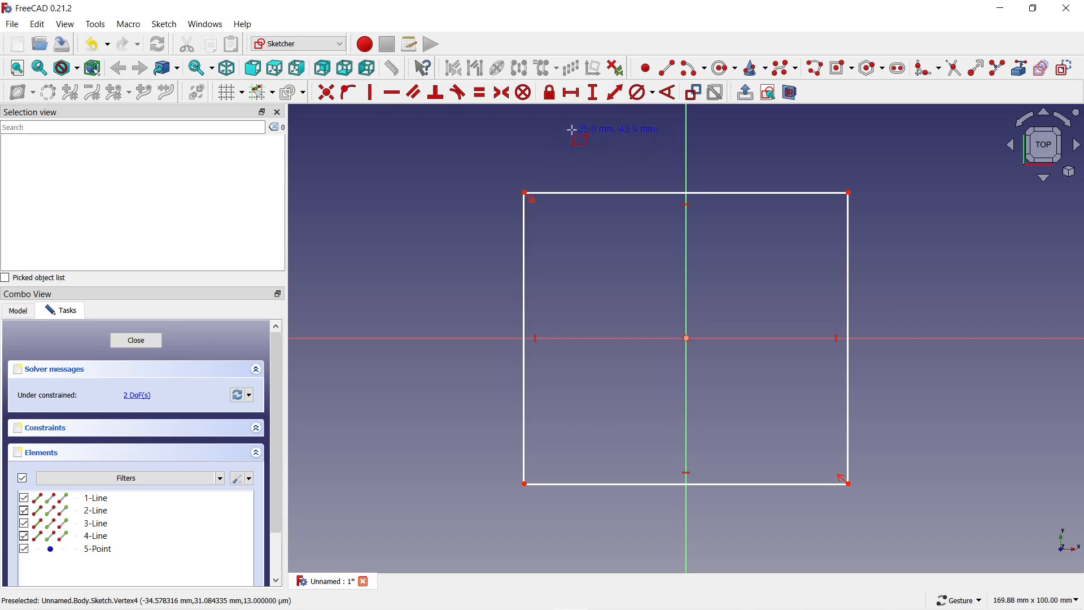
# - Constrain the horizontal length of the rectangle's upper edge to 50 mm
pyautogui.click(572, 92)
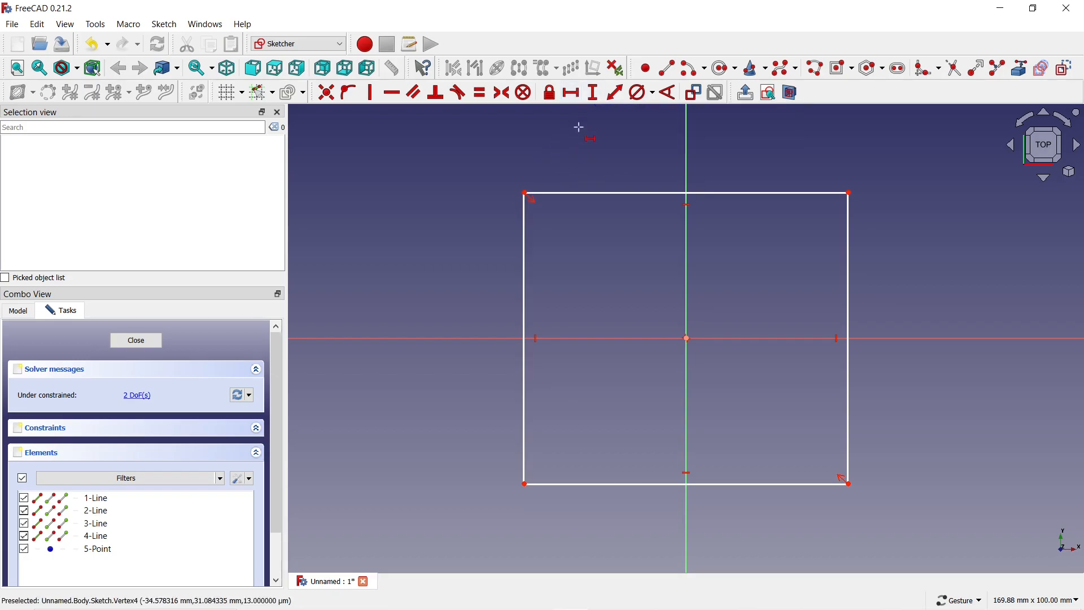
pyautogui.click(589, 194)
pyautogui.write('50')
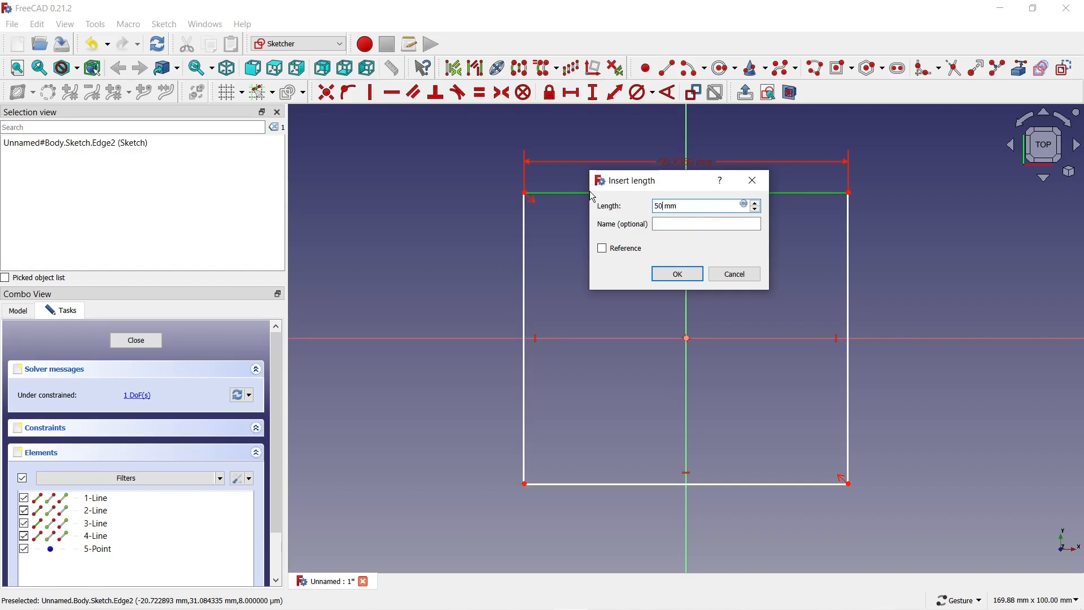
pyautogui.press('Return')
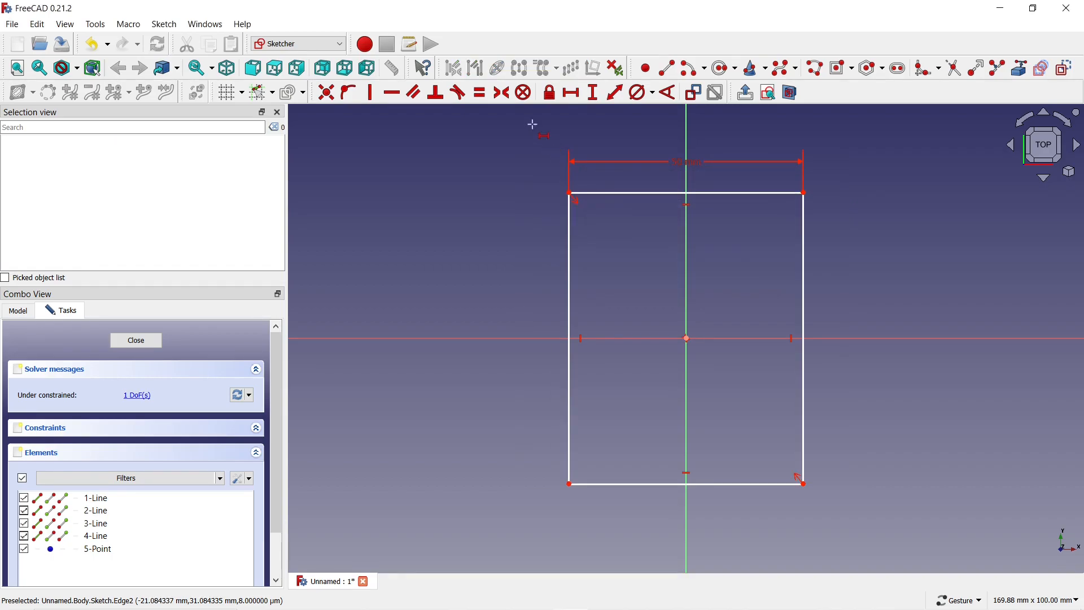
# - Make the rectangle's upper and left edges equal in length and close the sketch
pyautogui.click(483, 94)
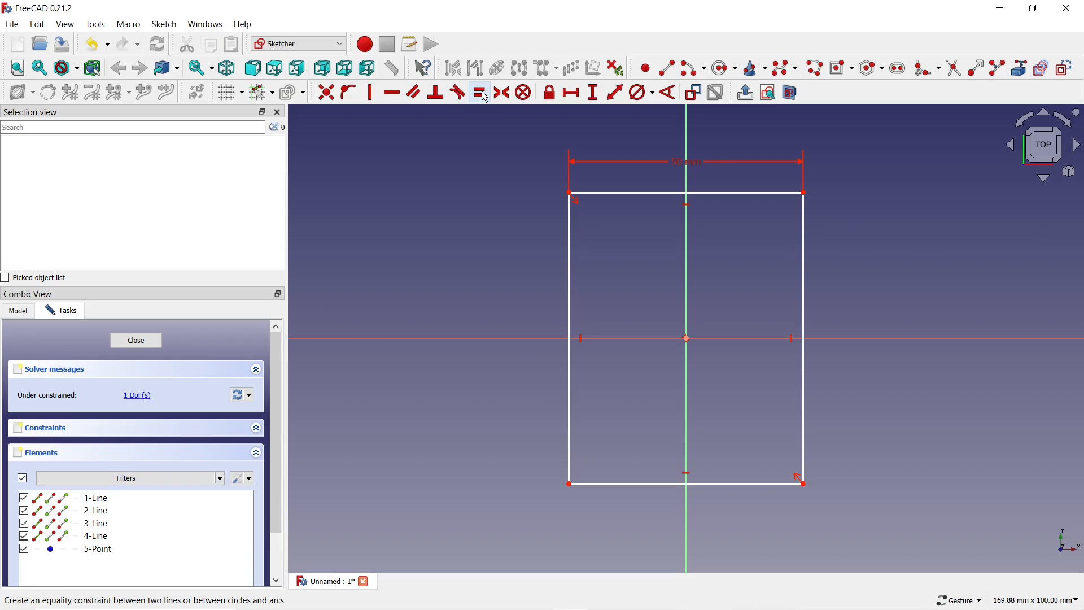
pyautogui.click(593, 192)
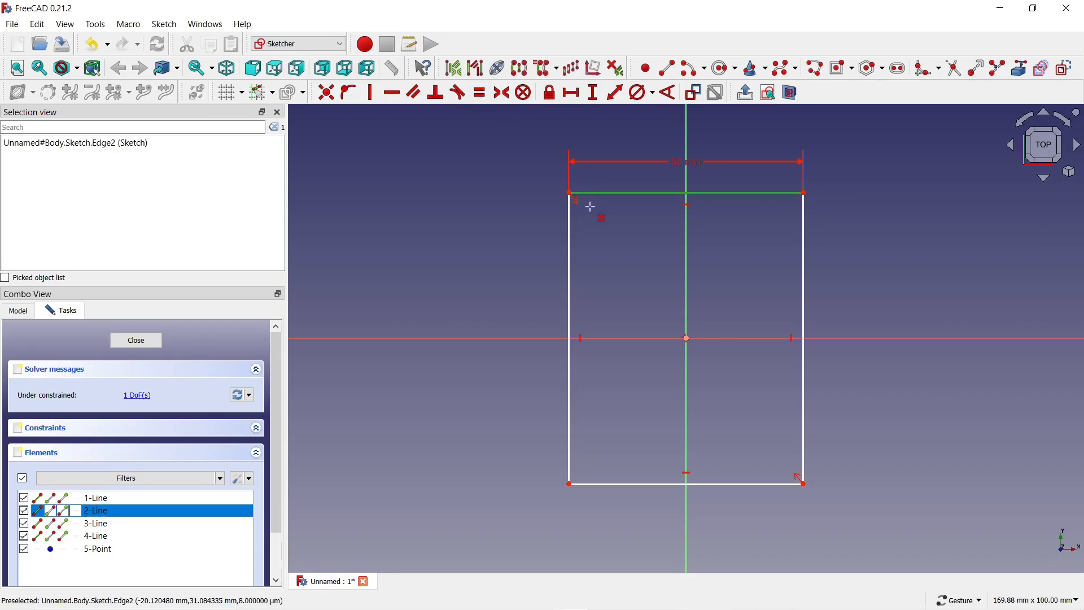
pyautogui.click(569, 229)
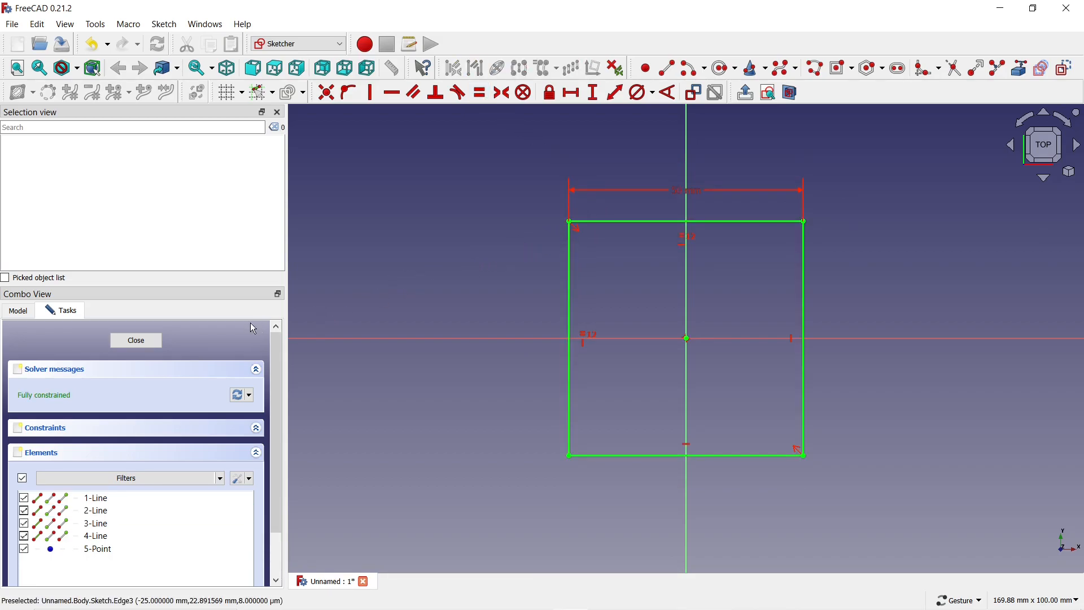
pyautogui.click(136, 341)
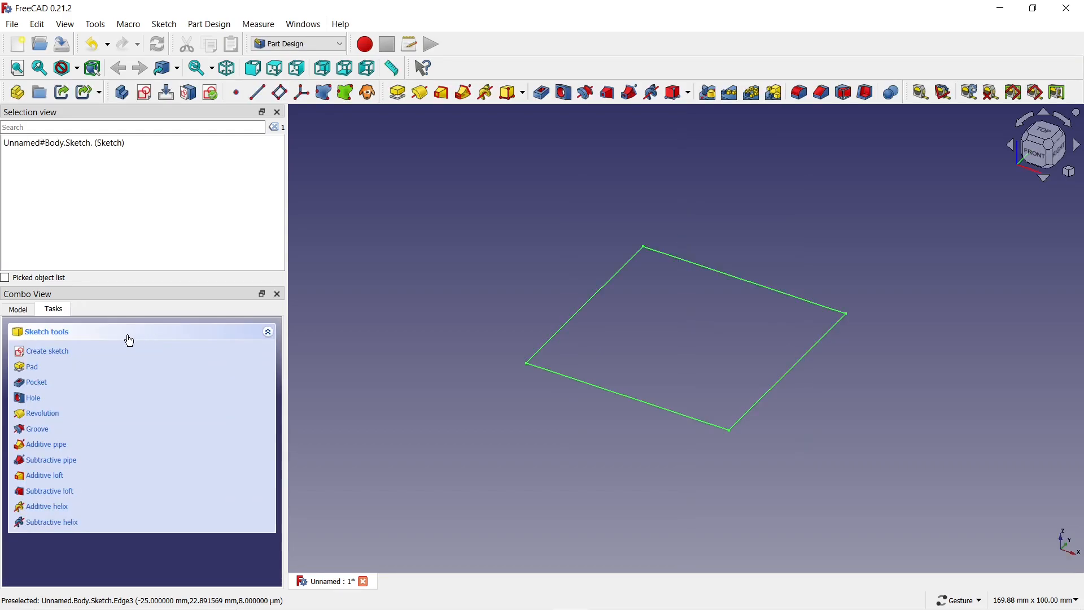
# - Pad the square sketch to a length of 15 mm
pyautogui.click(38, 370)
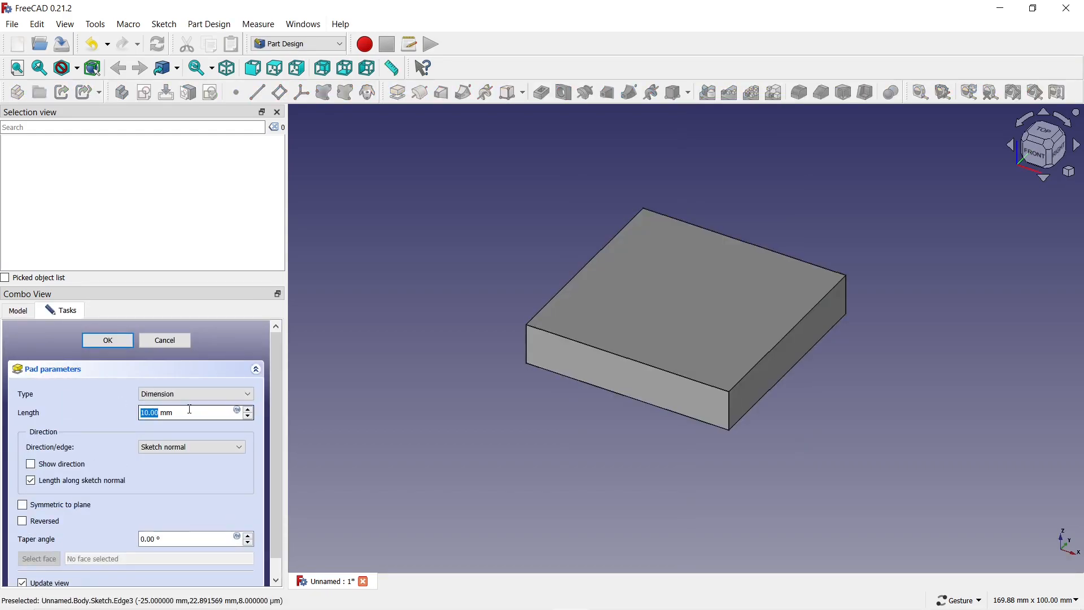
pyautogui.click(250, 410)
pyautogui.click(250, 410)
pyautogui.click(250, 411)
pyautogui.click(250, 410)
pyautogui.click(250, 410)
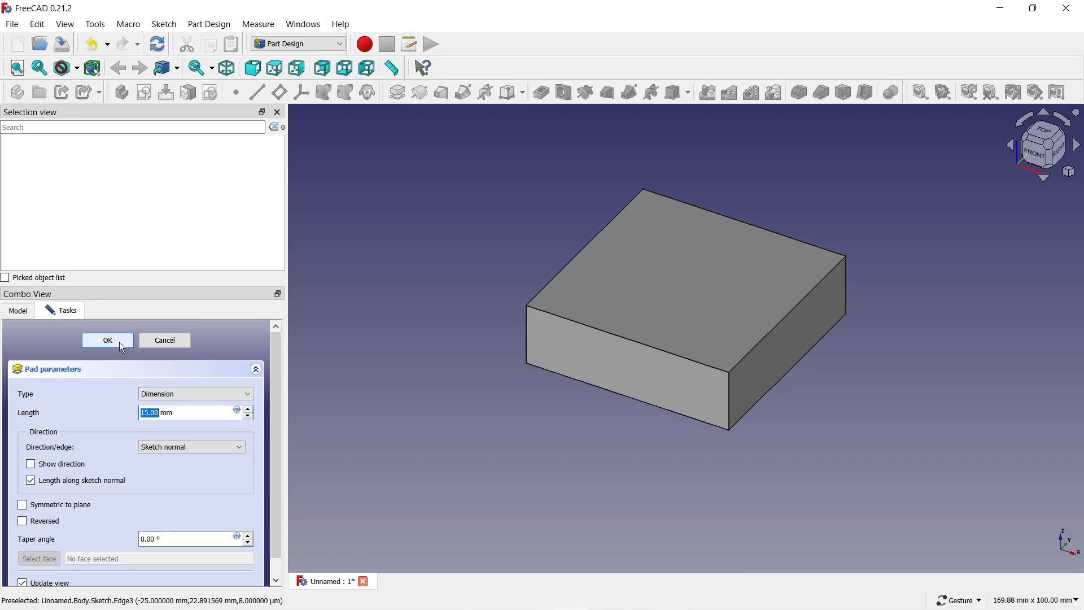
pyautogui.click(119, 341)
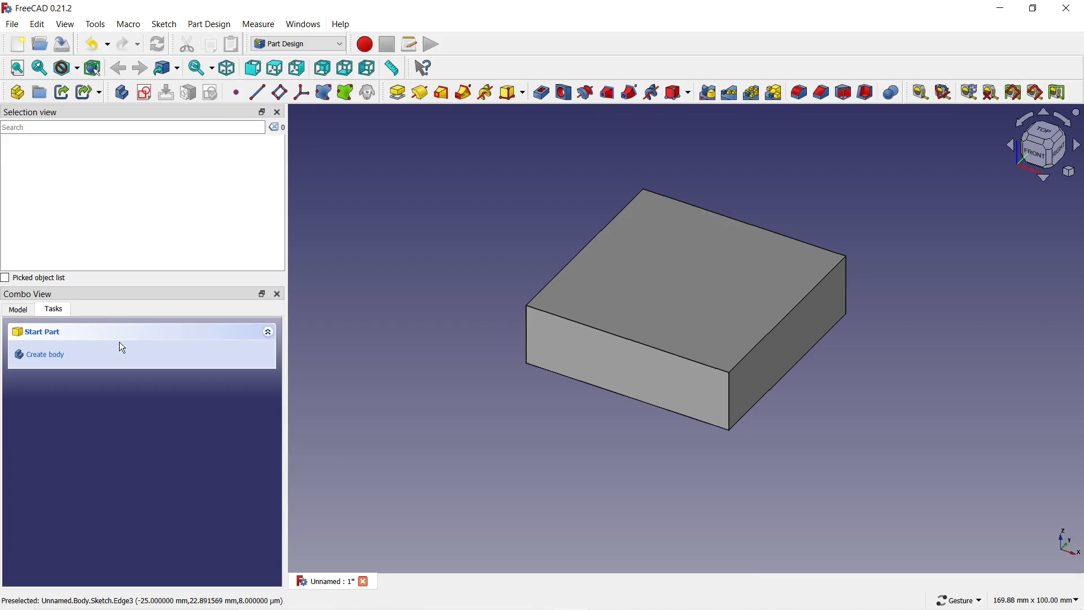
# - Start a sketch on the block's top face and draw a centered construction rectangle about 32 by 27 mm around the origin
pyautogui.click(608, 299)
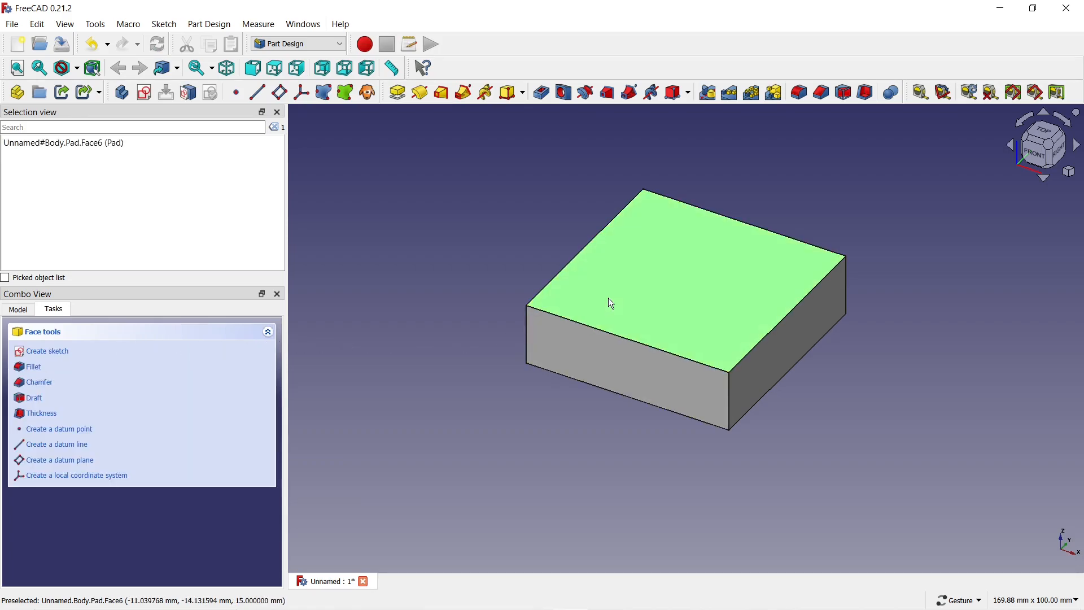
pyautogui.click(145, 92)
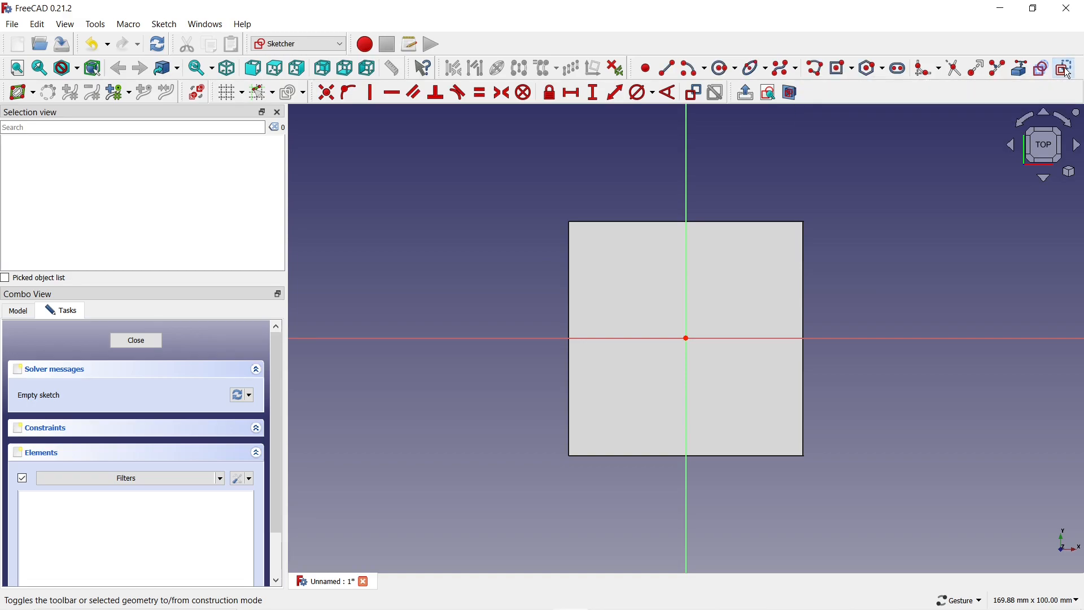
pyautogui.click(842, 69)
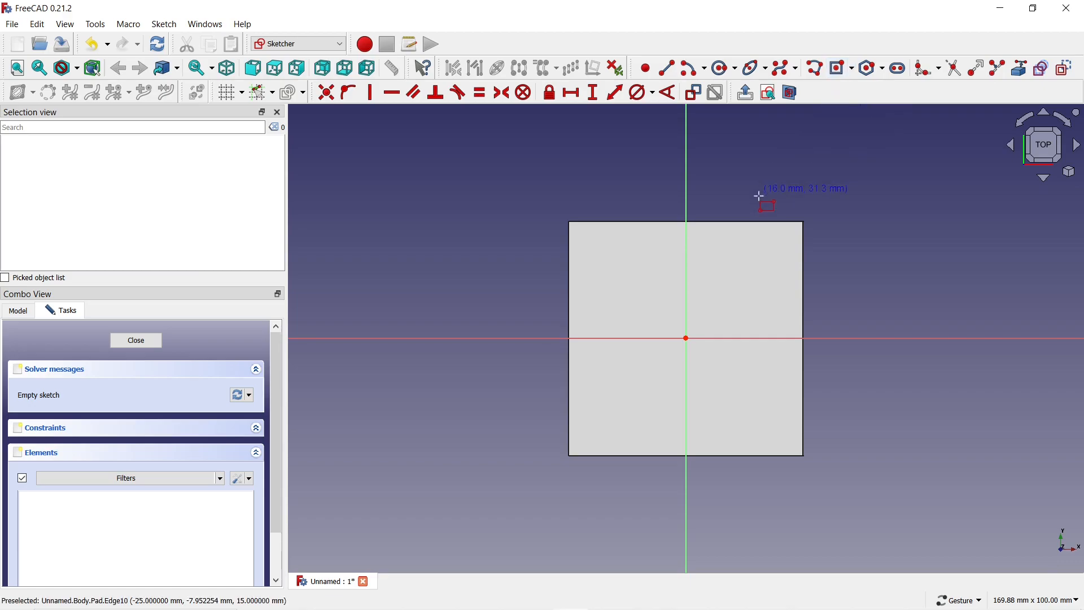
pyautogui.click(687, 339)
pyautogui.click(612, 276)
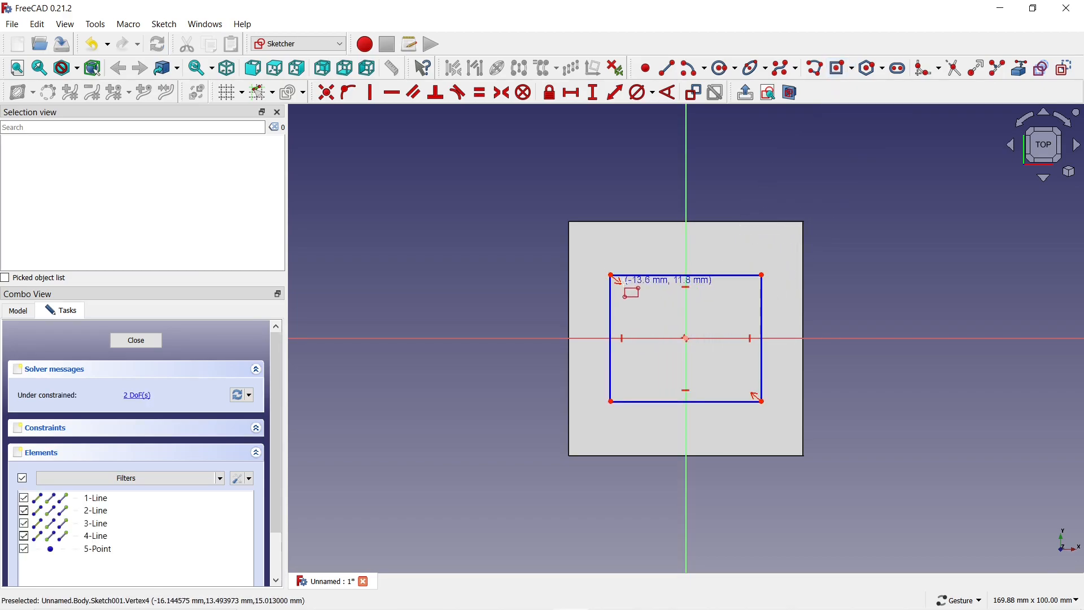
pyautogui.rightClick(640, 304)
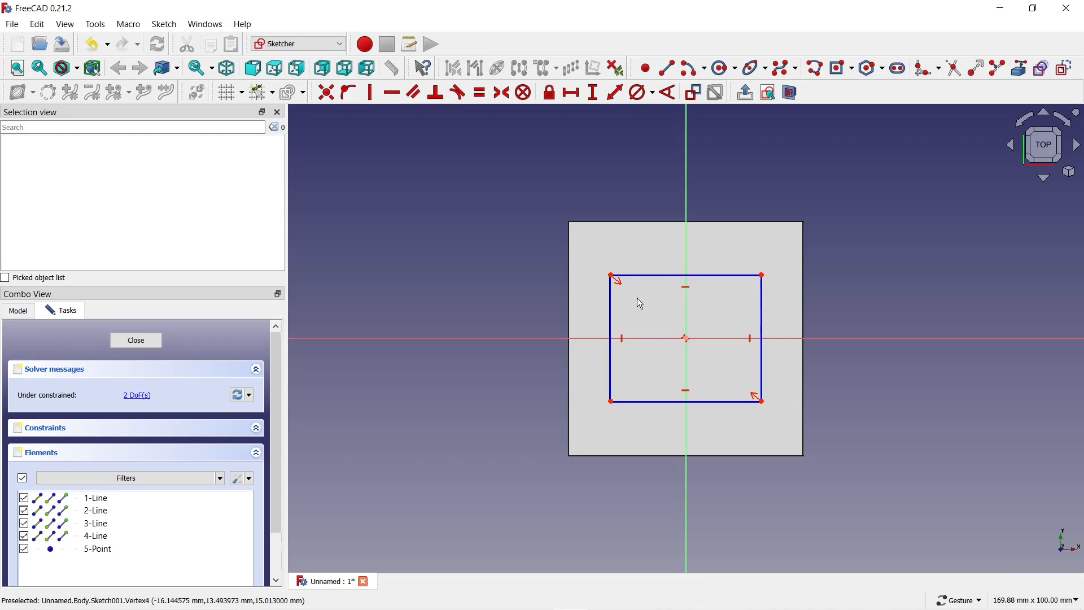
# - Apply an equality constraint to the construction rectangle's upper and left edges
pyautogui.click(480, 94)
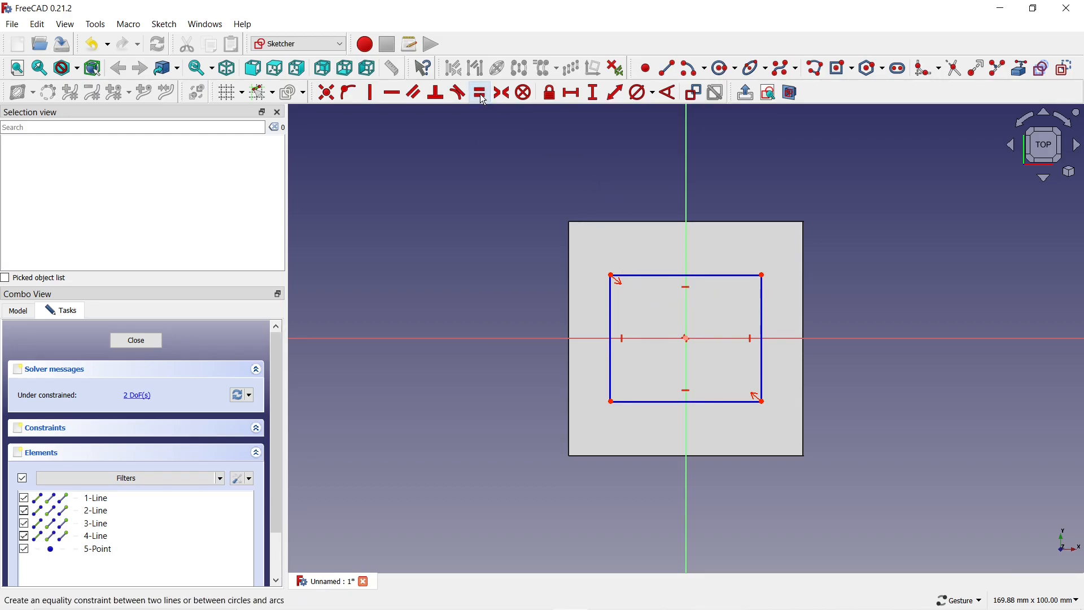
pyautogui.click(641, 276)
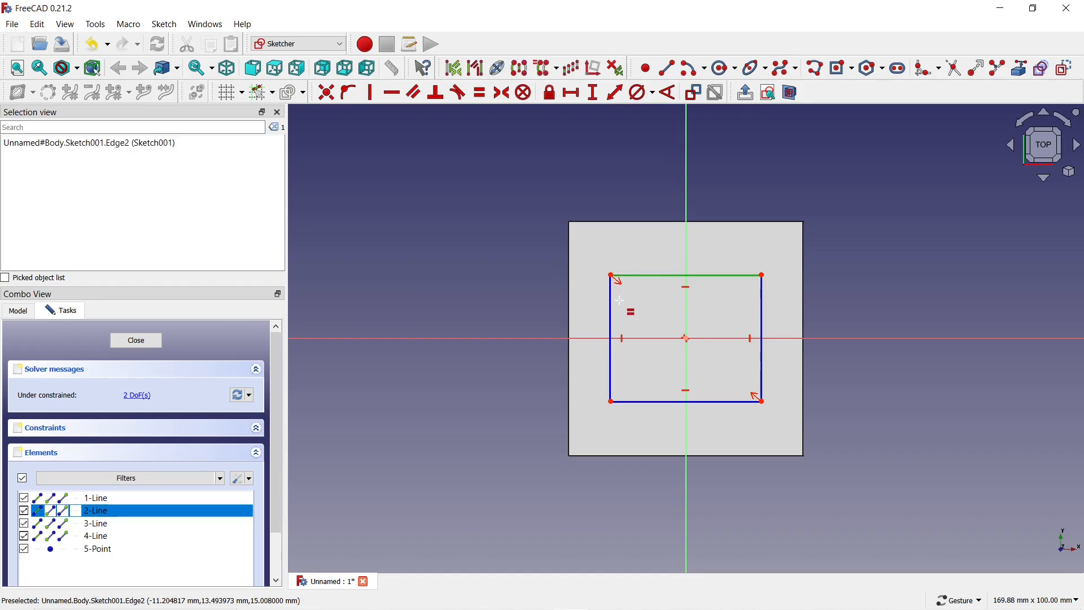
pyautogui.click(611, 306)
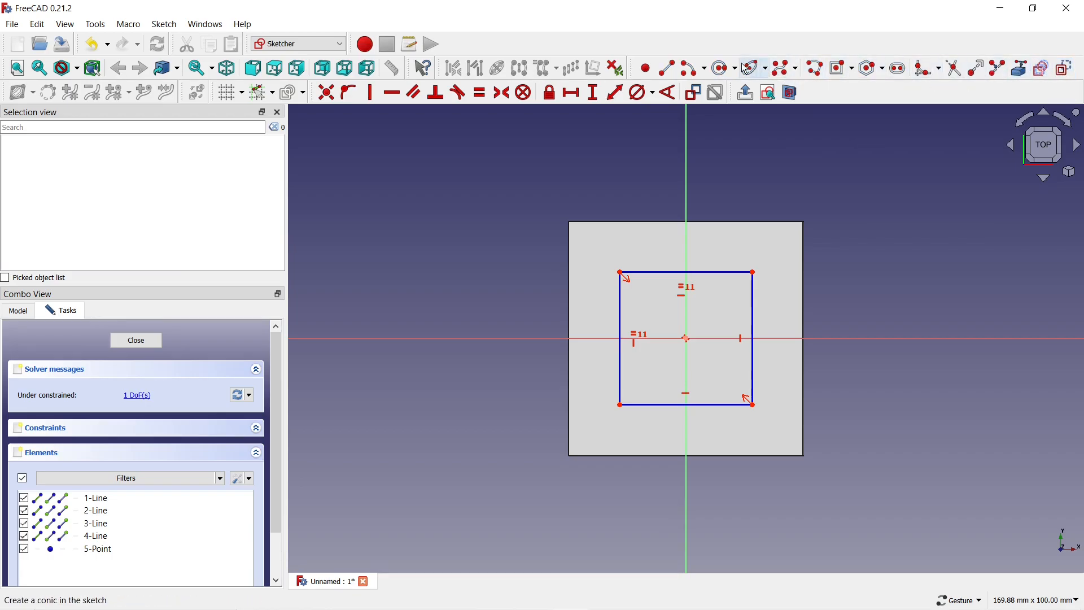
# - Draw regular circles centered on the construction square's two upper corners, the right one about 16 mm in diameter
pyautogui.click(722, 69)
pyautogui.click(619, 272)
pyautogui.click(605, 249)
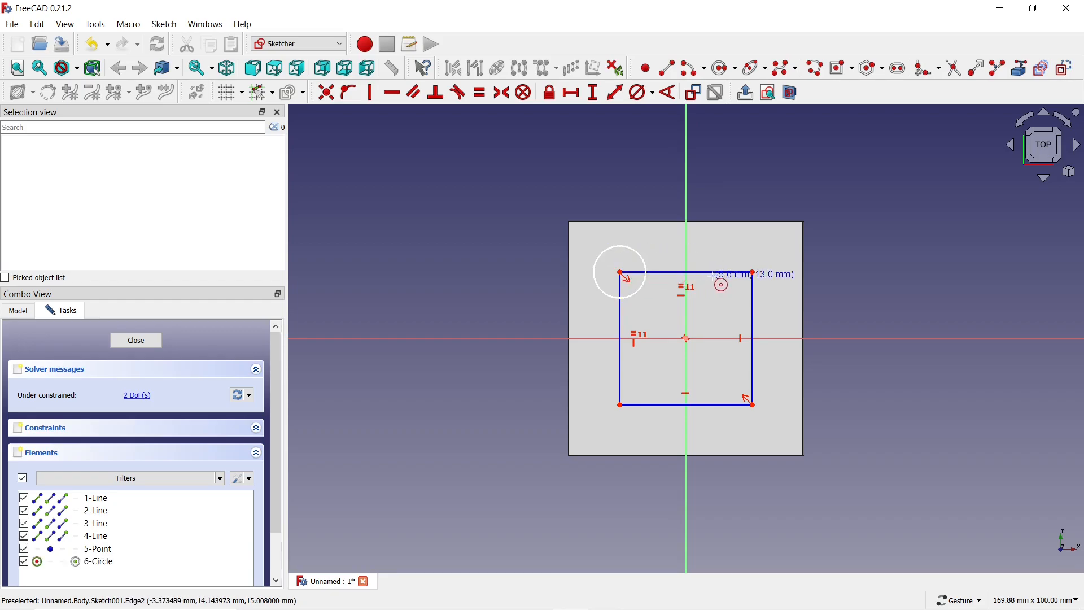
pyautogui.click(753, 272)
pyautogui.click(762, 235)
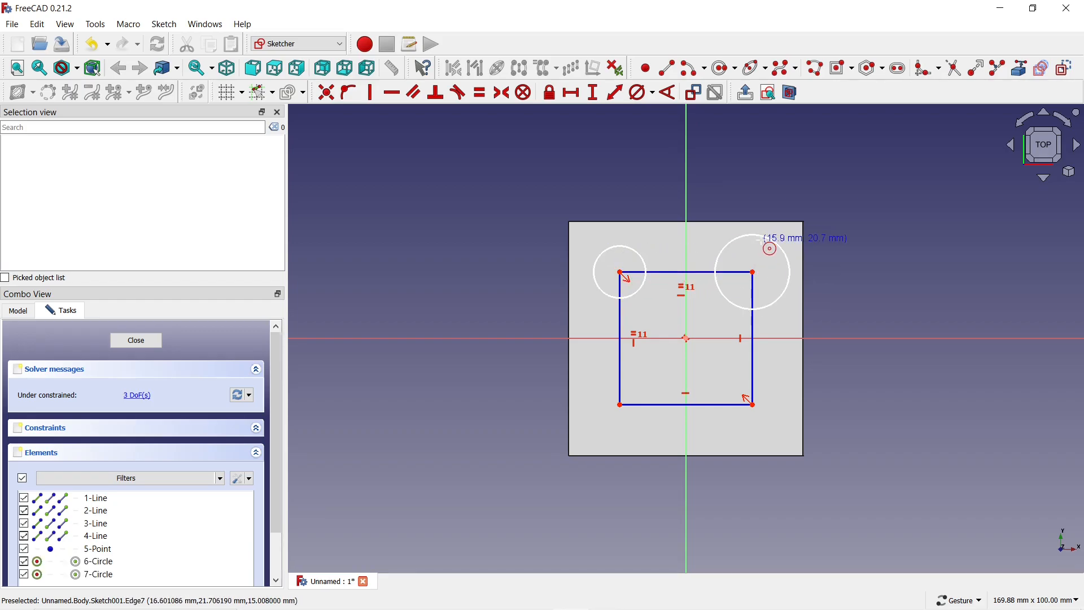
# - Draw centered rectangles on the construction square's two lower corners, each about 12 mm across
pyautogui.click(841, 69)
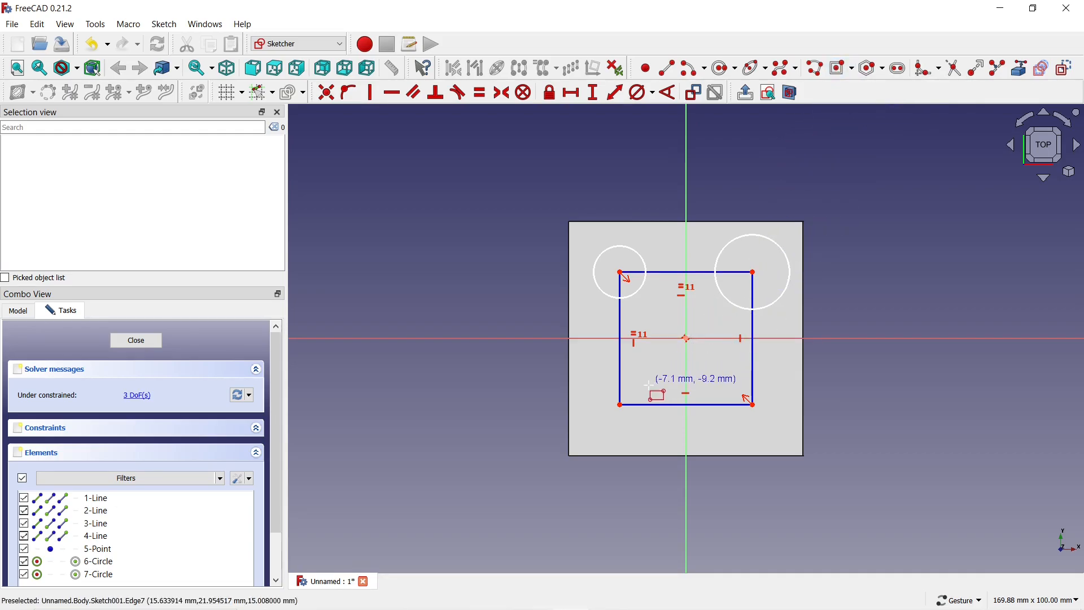
pyautogui.click(620, 405)
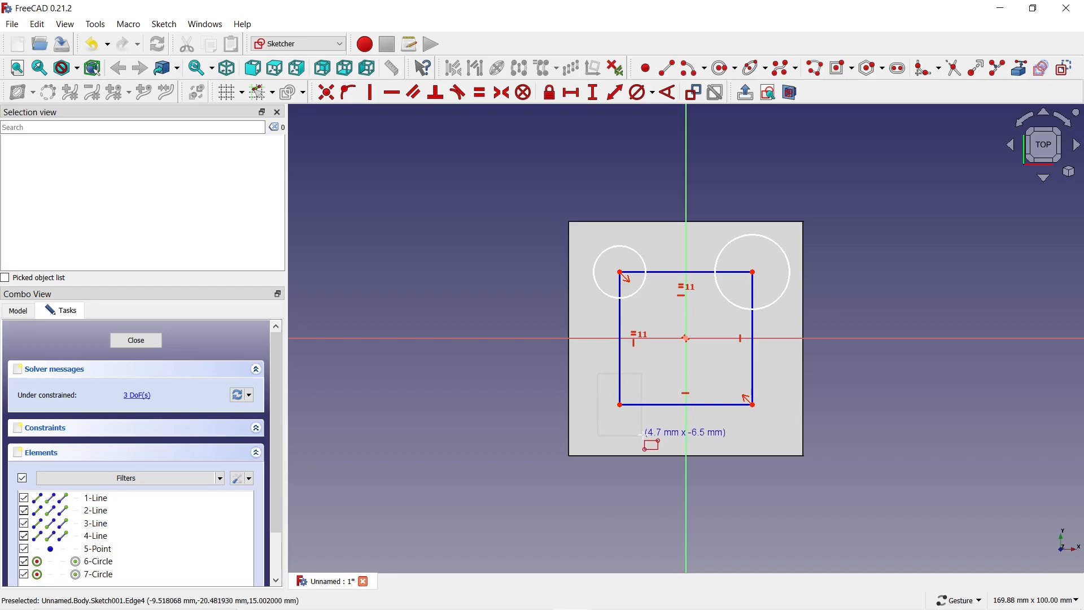
pyautogui.click(649, 431)
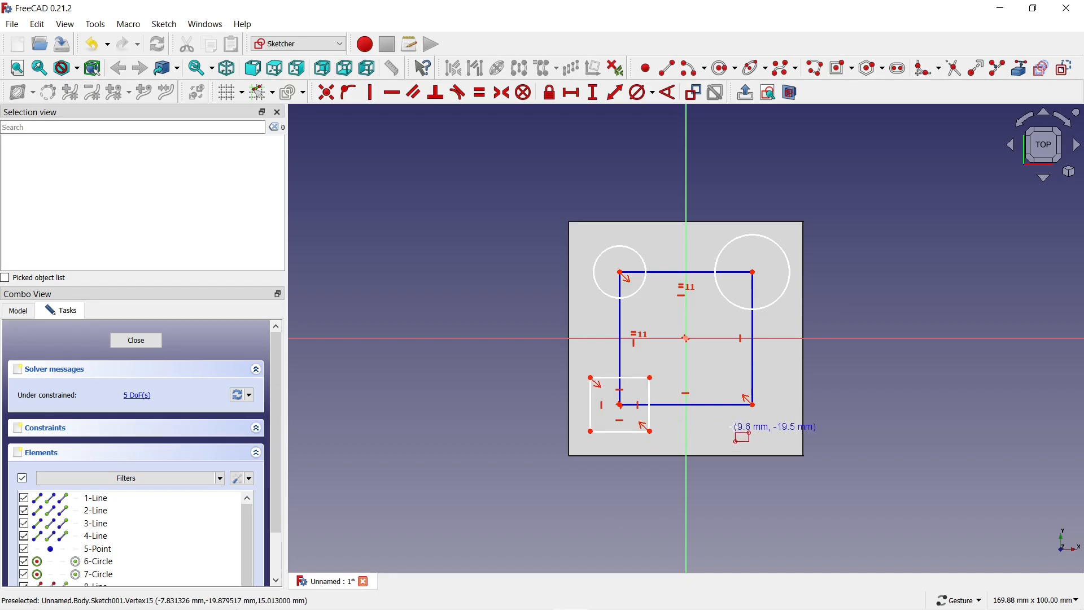
pyautogui.click(753, 404)
pyautogui.click(781, 436)
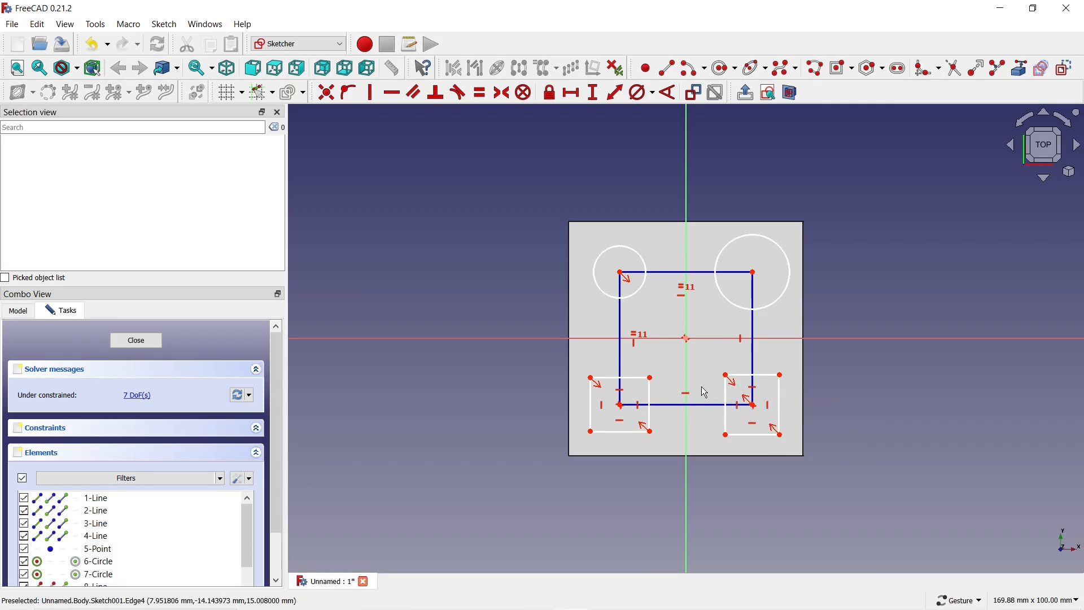
# - Constrain both circles to an equal diameter of 18 mm
pyautogui.scroll(2, 702, 377)
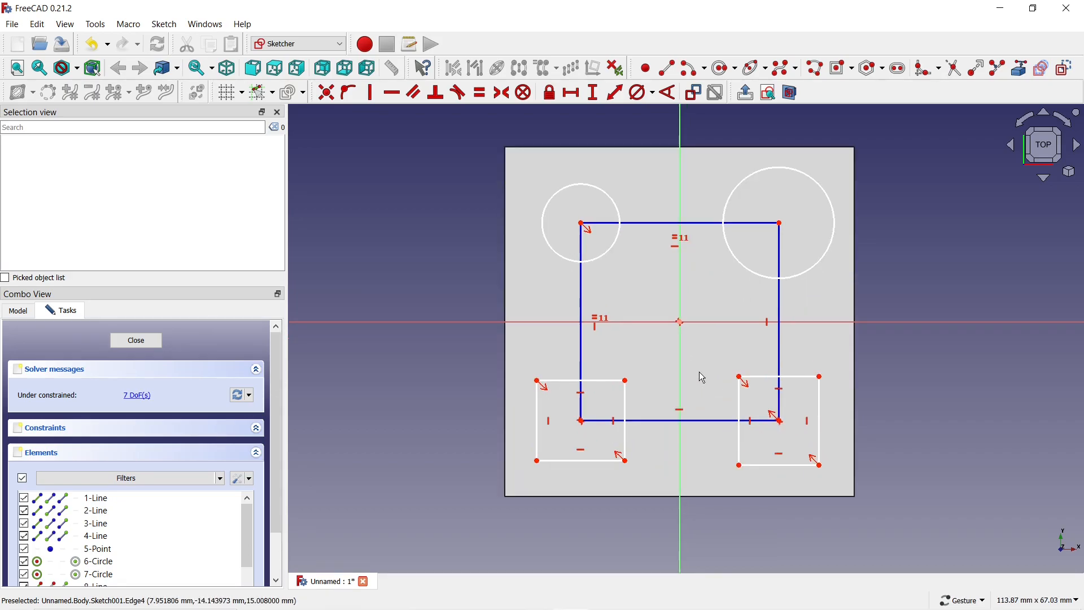
pyautogui.rightClick(586, 152)
pyautogui.click(567, 137)
pyautogui.click(732, 200)
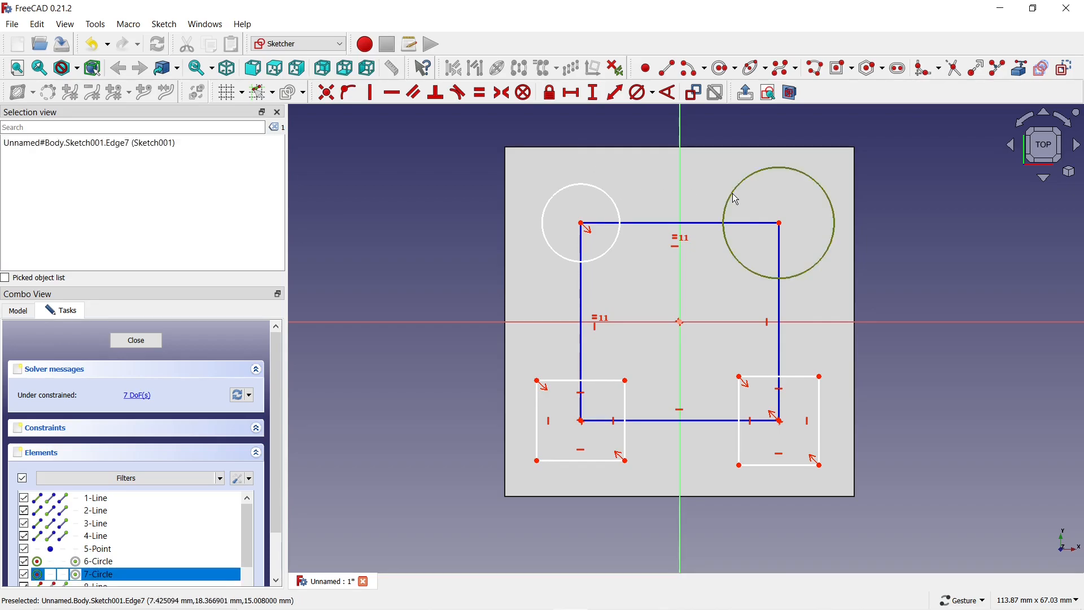
pyautogui.click(619, 203)
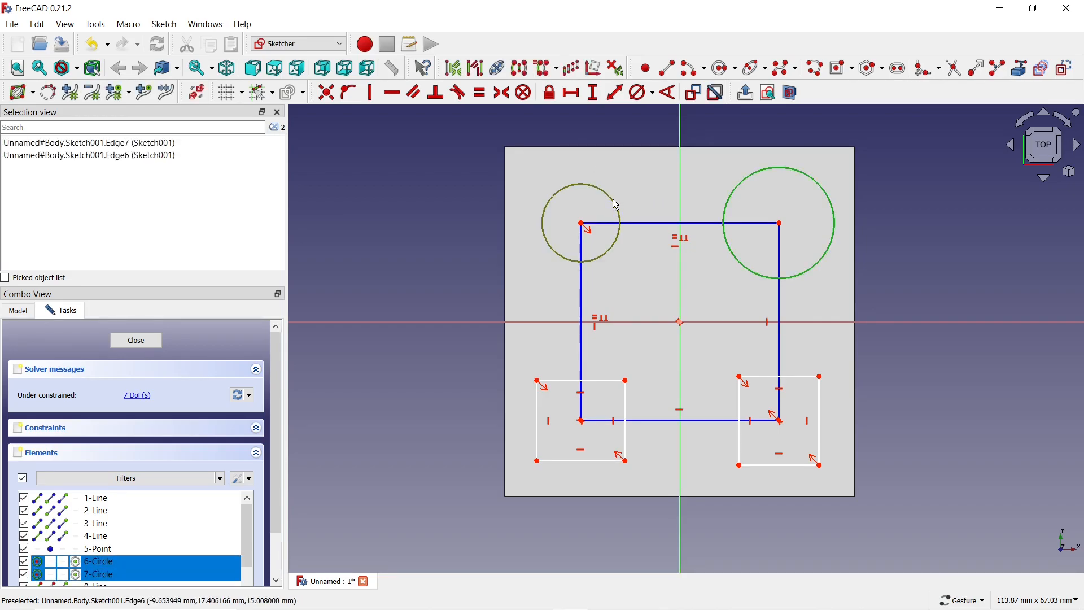
pyautogui.click(638, 99)
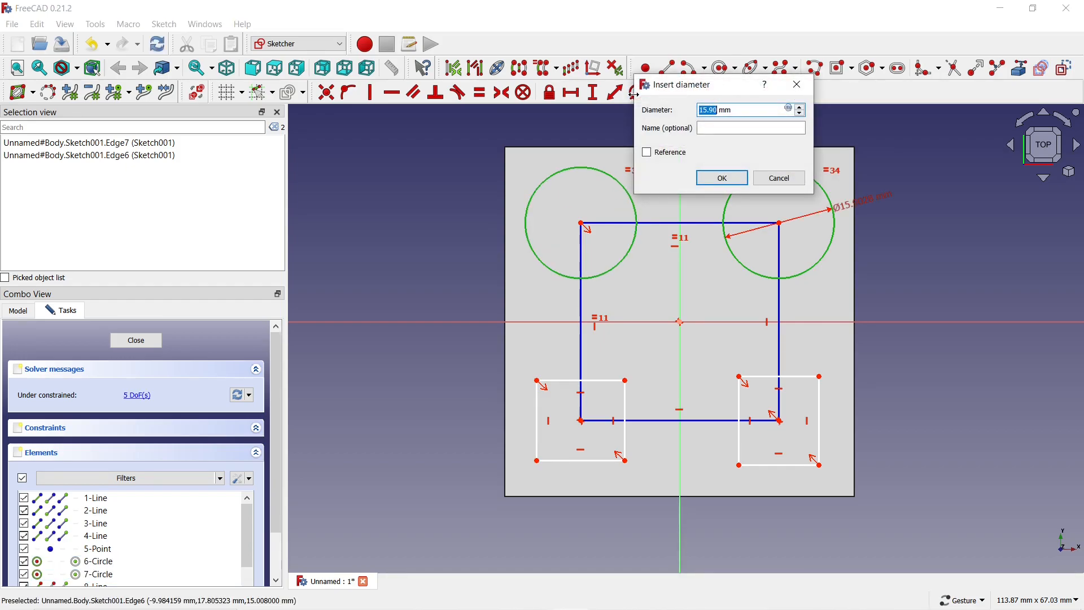
pyautogui.write('18')
pyautogui.press('Return')
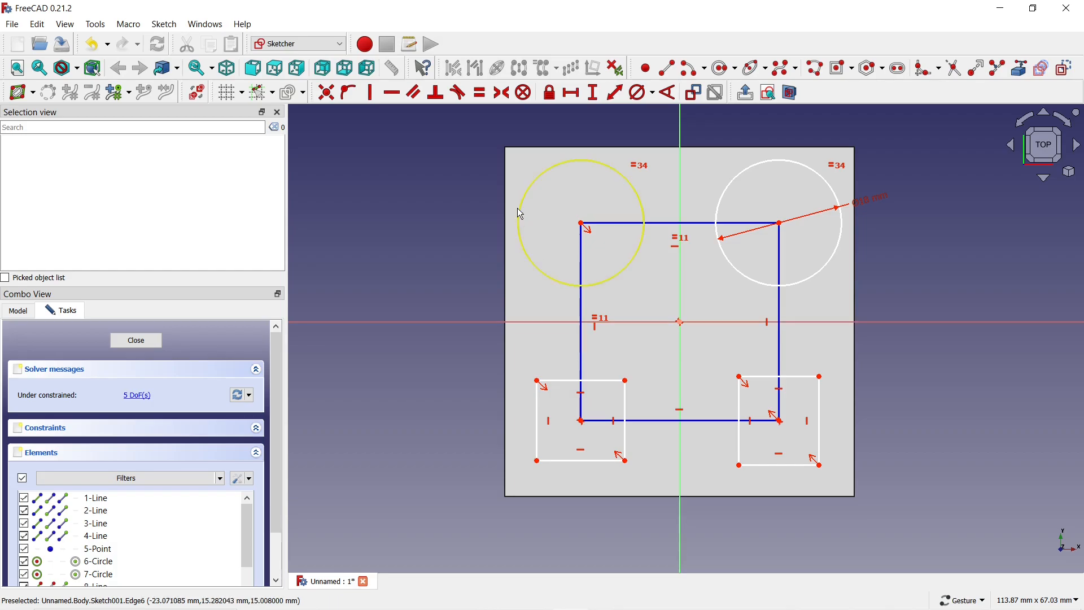
# - Apply equality constraints between adjacent edges of each lower rectangle and between the two rectangles, making them matching squares
pyautogui.click(482, 97)
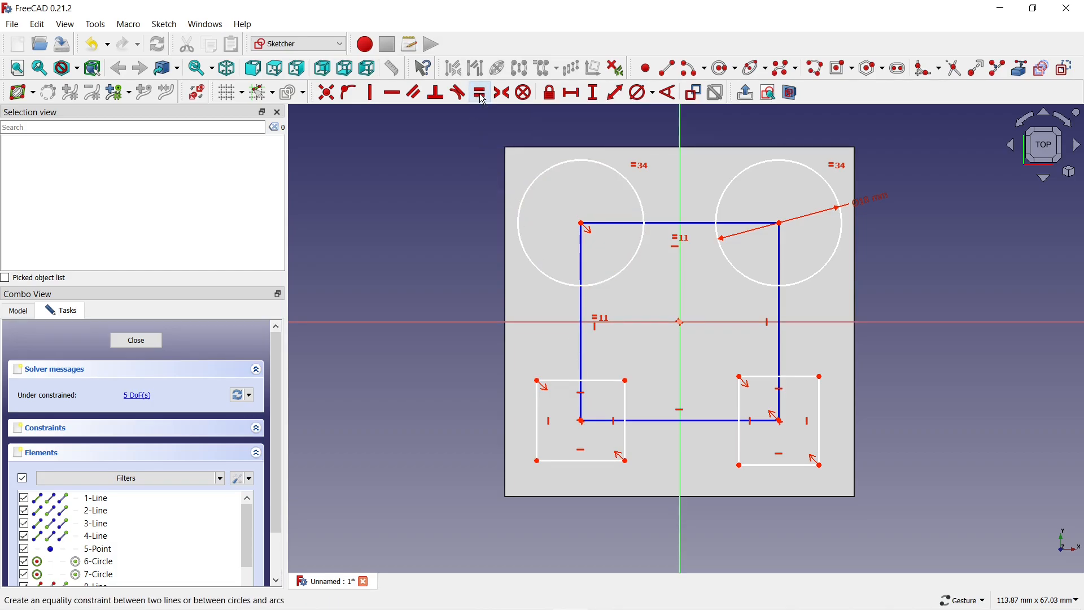
pyautogui.click(561, 380)
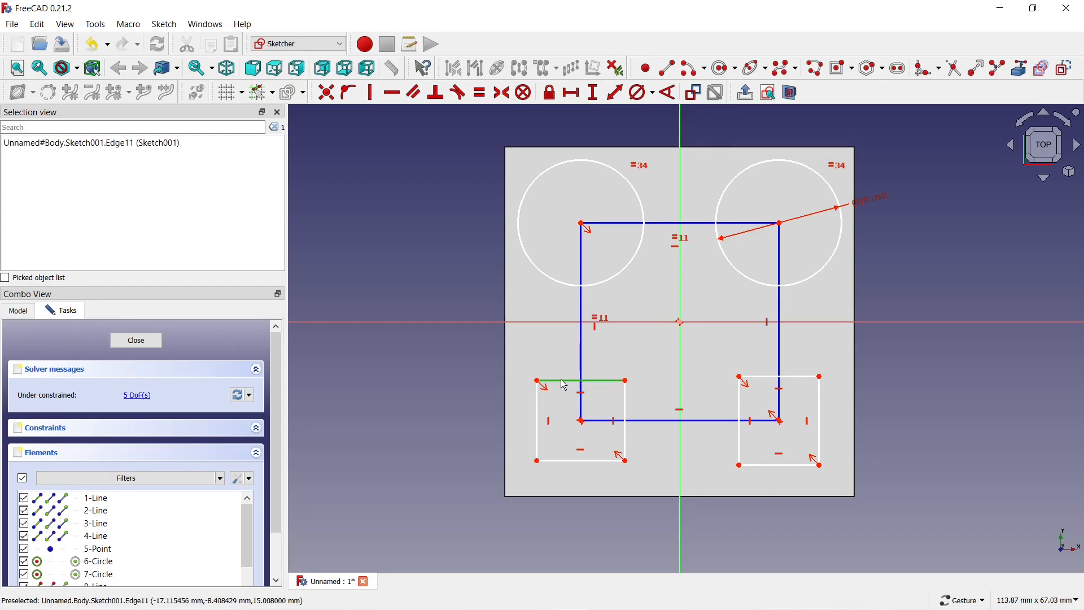
pyautogui.click(538, 409)
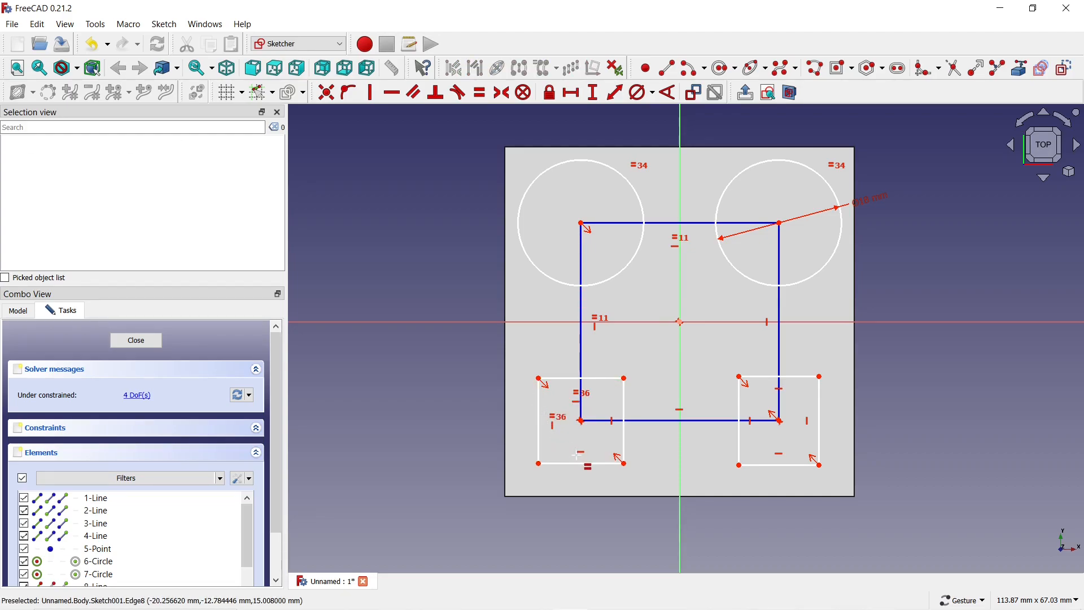
pyautogui.click(624, 407)
pyautogui.click(738, 400)
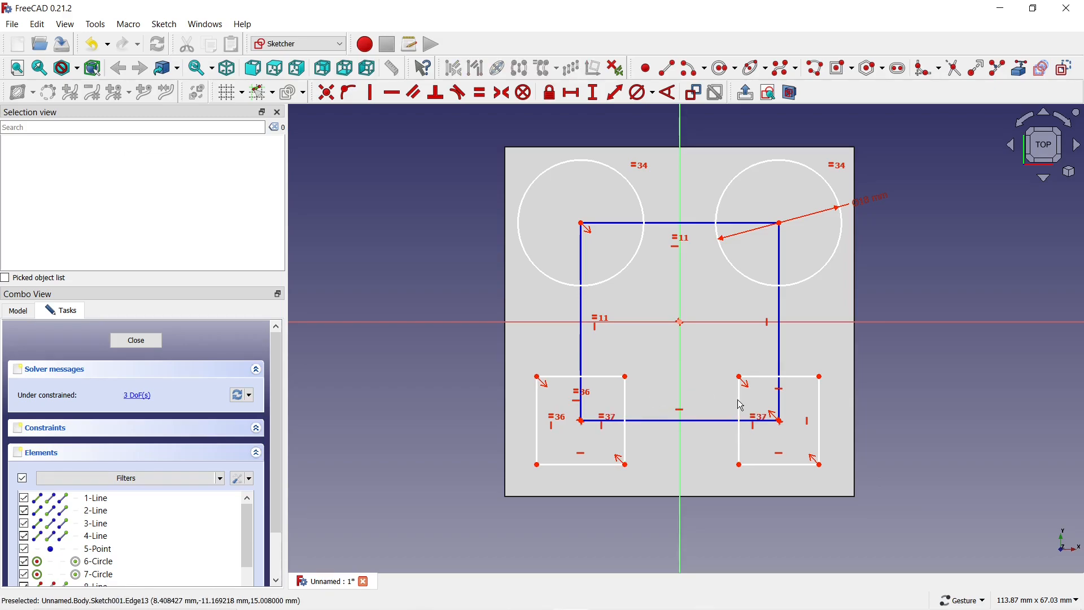
pyautogui.click(738, 399)
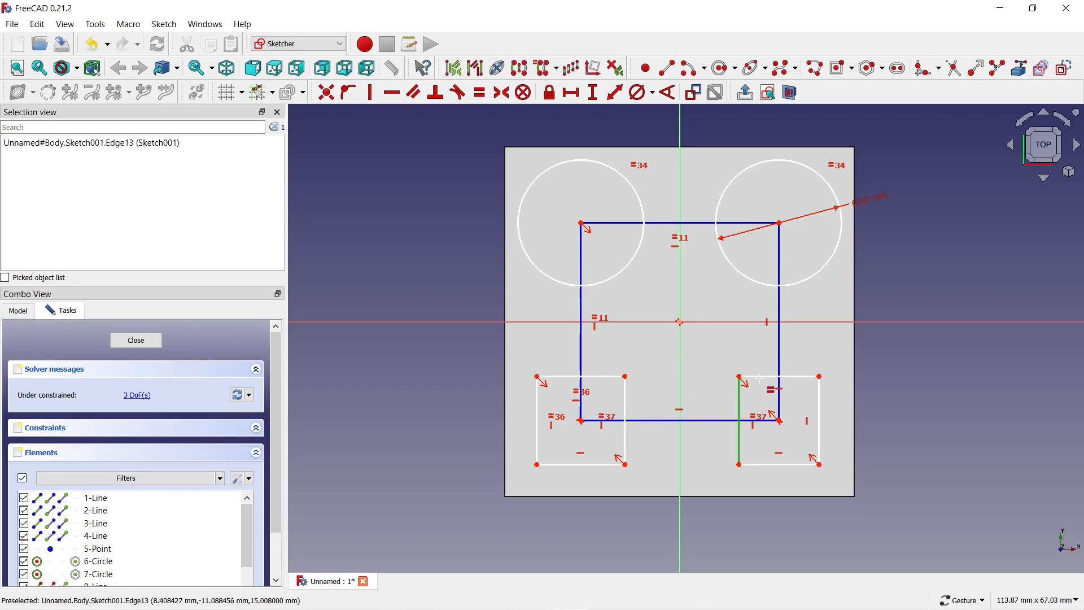
pyautogui.click(763, 377)
pyautogui.rightClick(705, 387)
pyautogui.moveTo(735, 377)
pyautogui.mouseDown()
pyautogui.moveTo(754, 388)
pyautogui.moveTo(734, 374)
pyautogui.mouseUp()
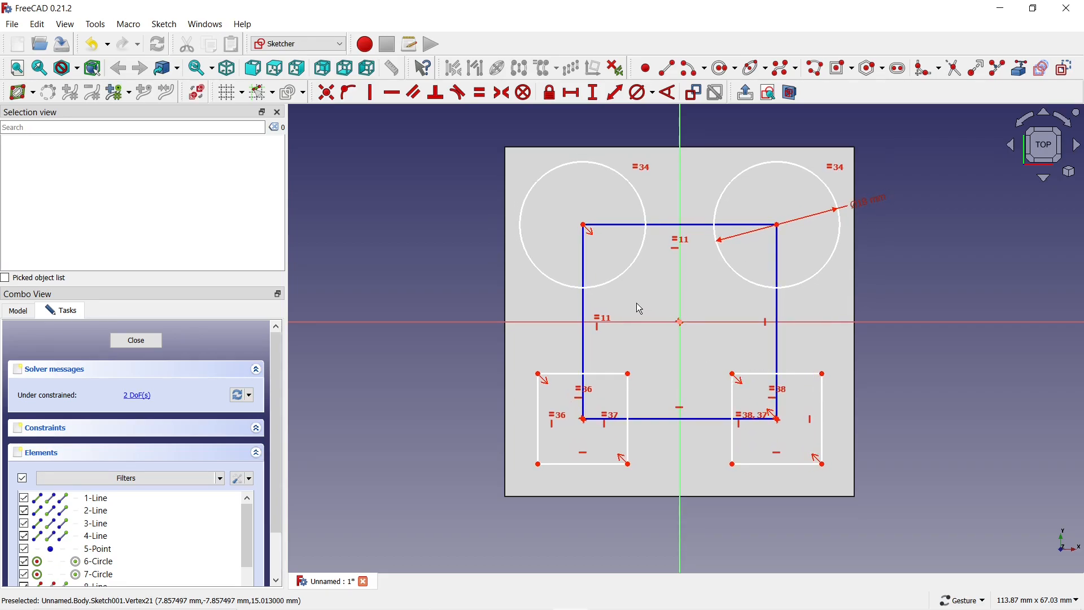
# - Constrain the lower-left square's left edge to a vertical length of 18 mm
pyautogui.click(597, 98)
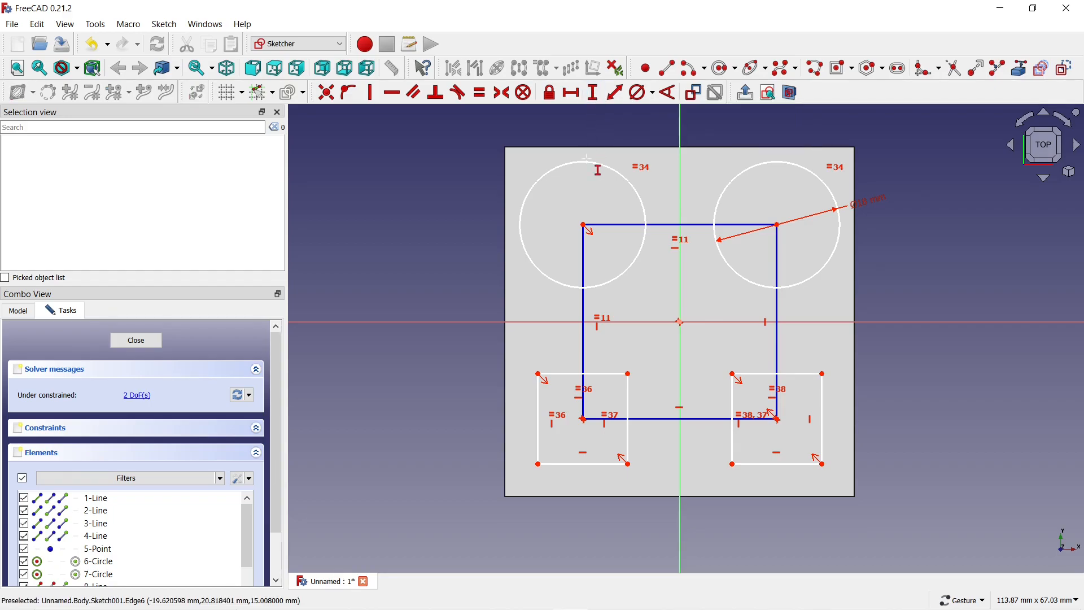
pyautogui.click(538, 390)
pyautogui.write('18')
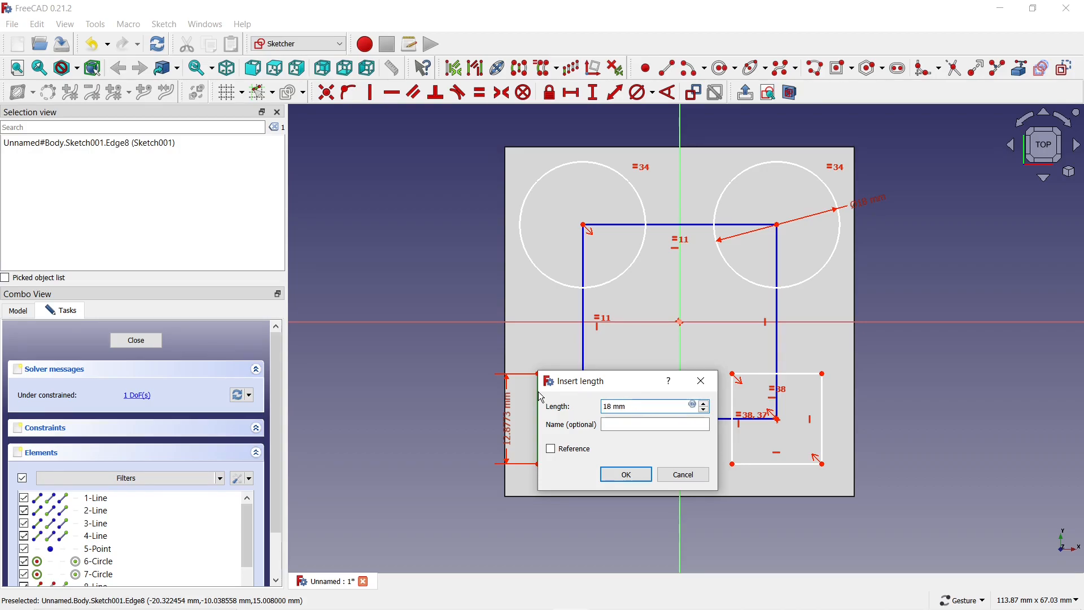
pyautogui.press('Return')
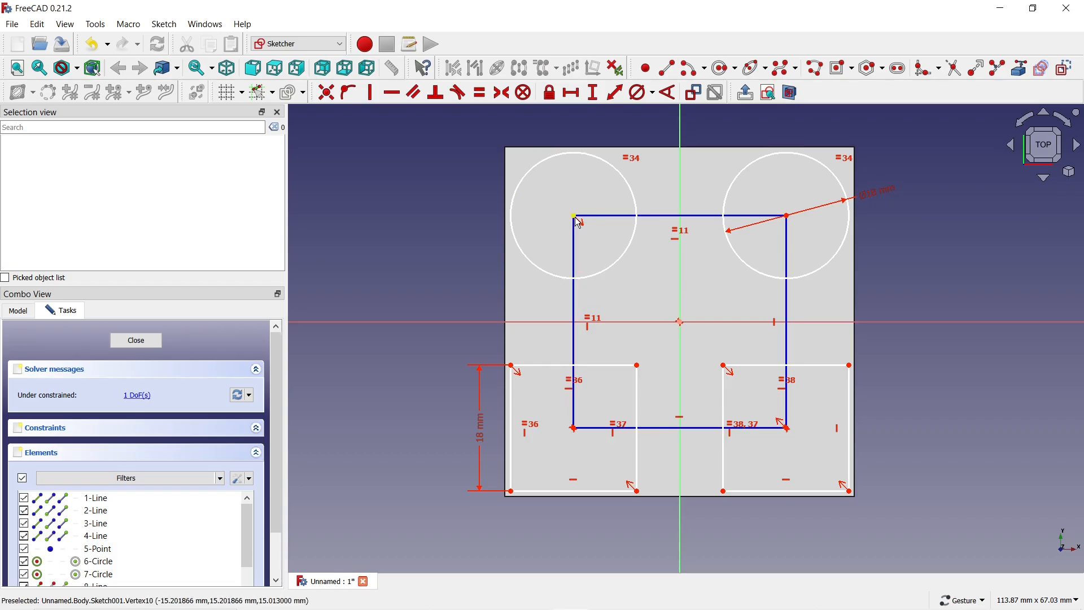
# - Pull the construction square's upper-left corner inward and constrain its upper edge to a horizontal length of 23 mm
pyautogui.moveTo(577, 219); pyautogui.dragTo(598, 250)
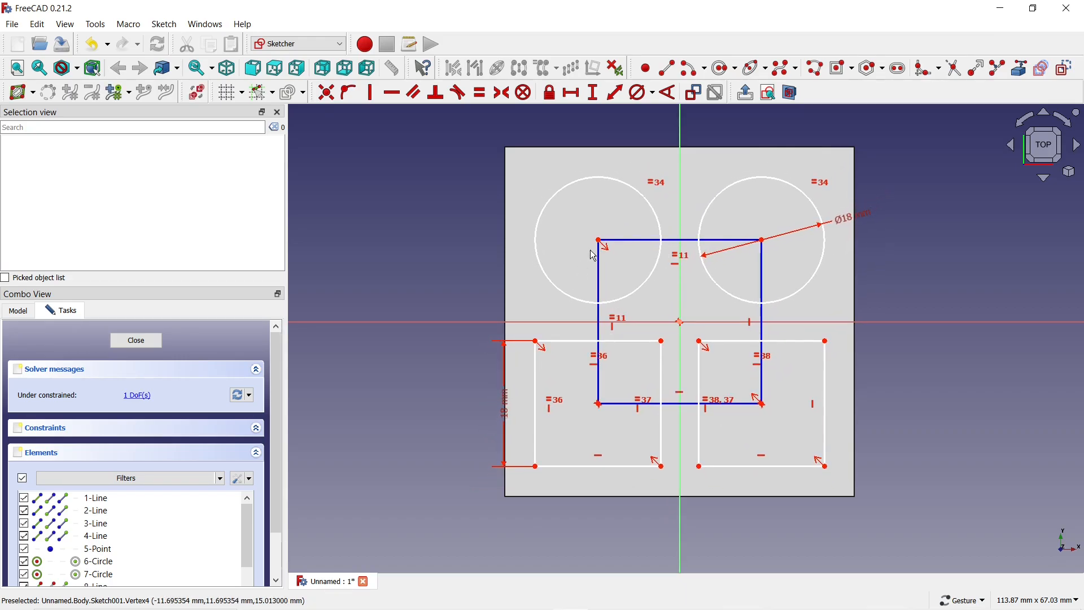
pyautogui.click(578, 99)
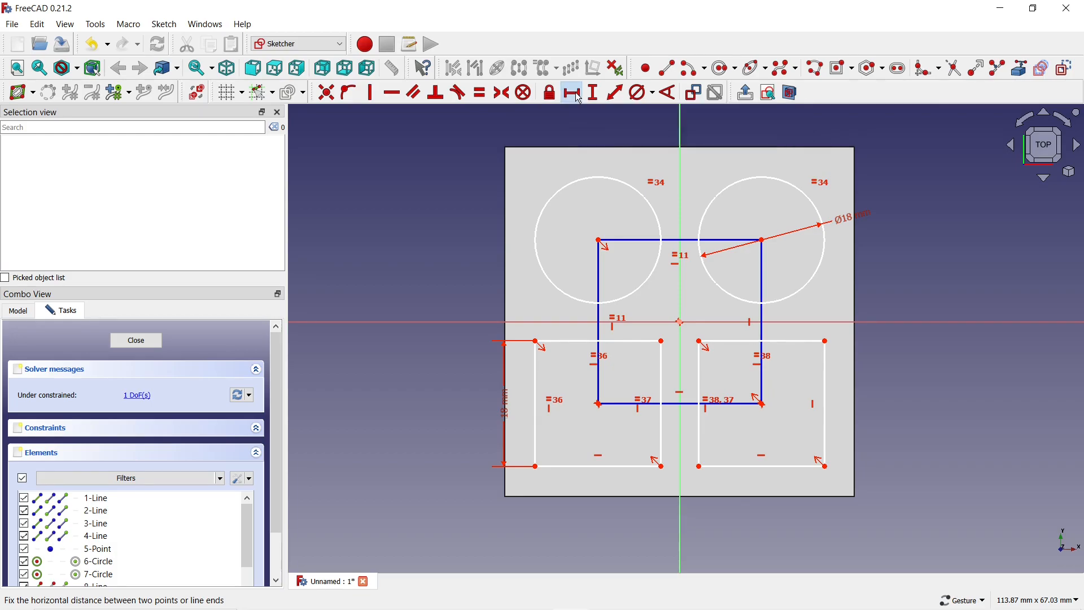
pyautogui.click(629, 241)
pyautogui.write('23')
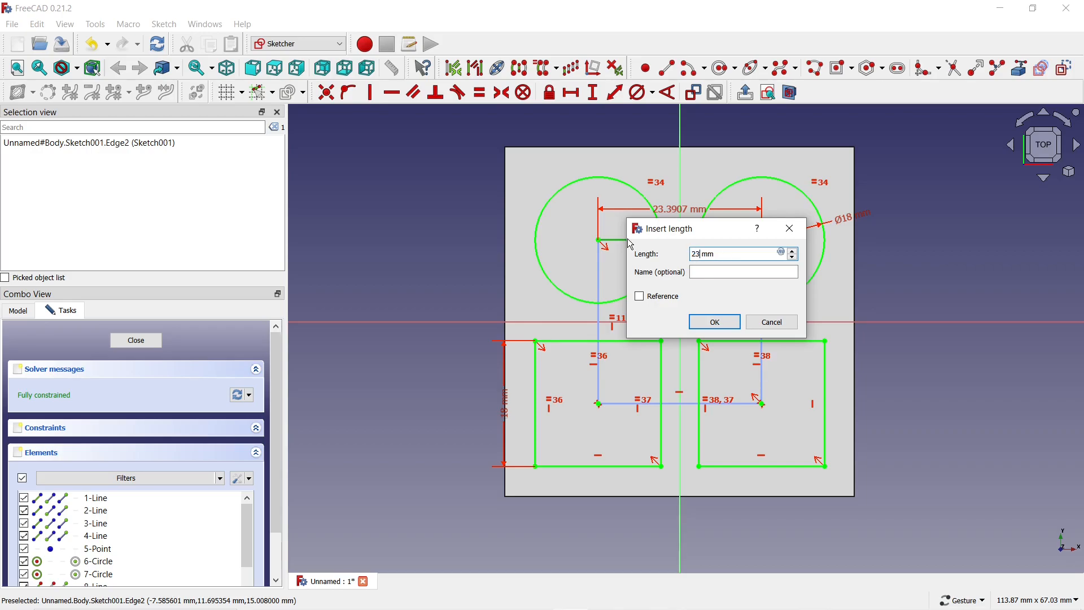
pyautogui.press('Return')
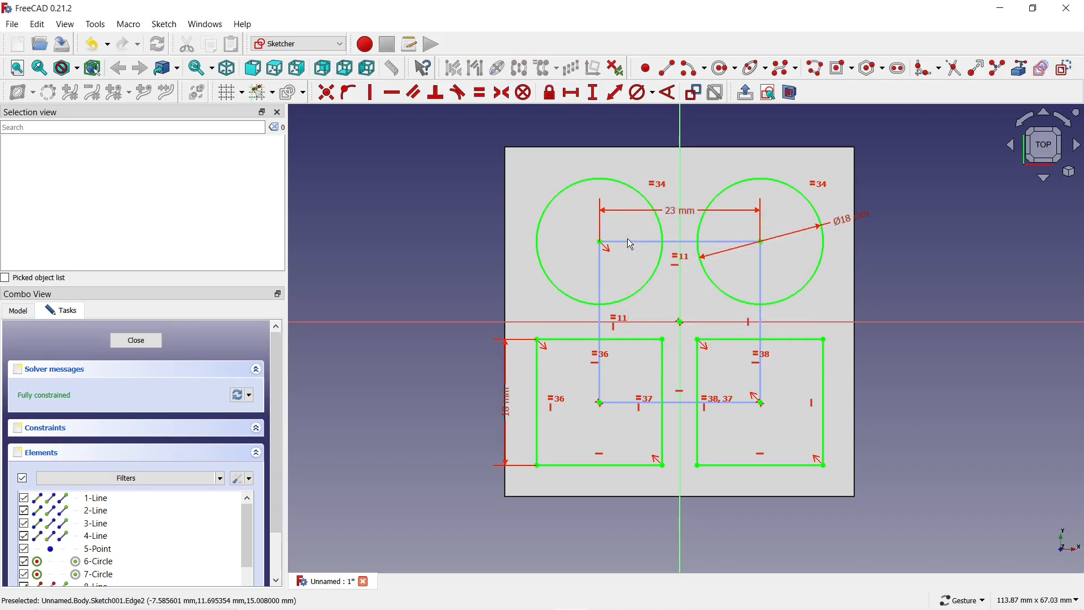
# - Close the sketch and pad its circles and squares 8 mm upward from the block
pyautogui.click(137, 341)
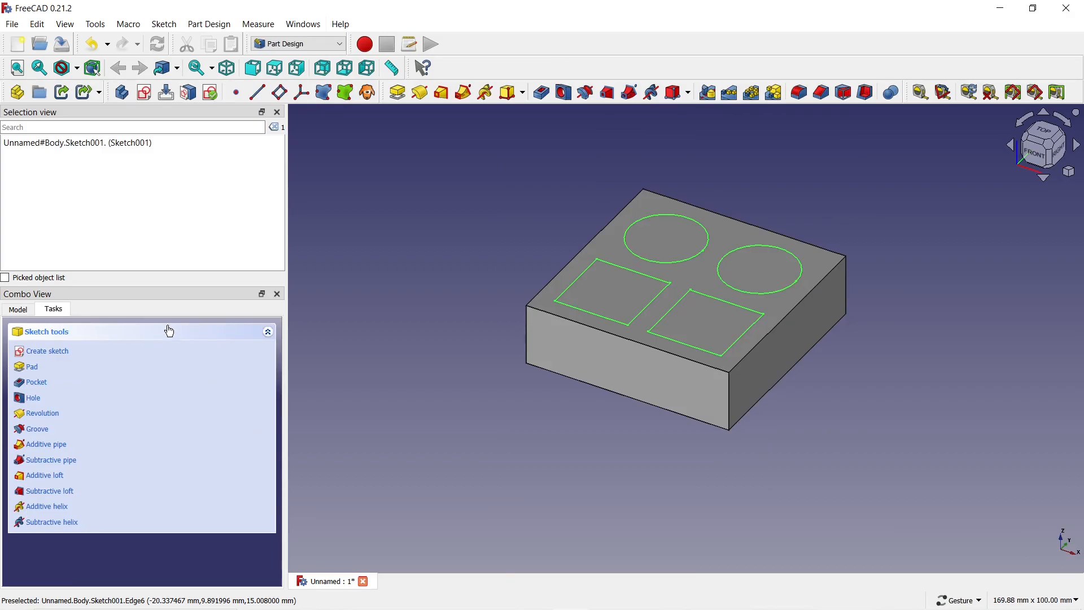
pyautogui.click(397, 94)
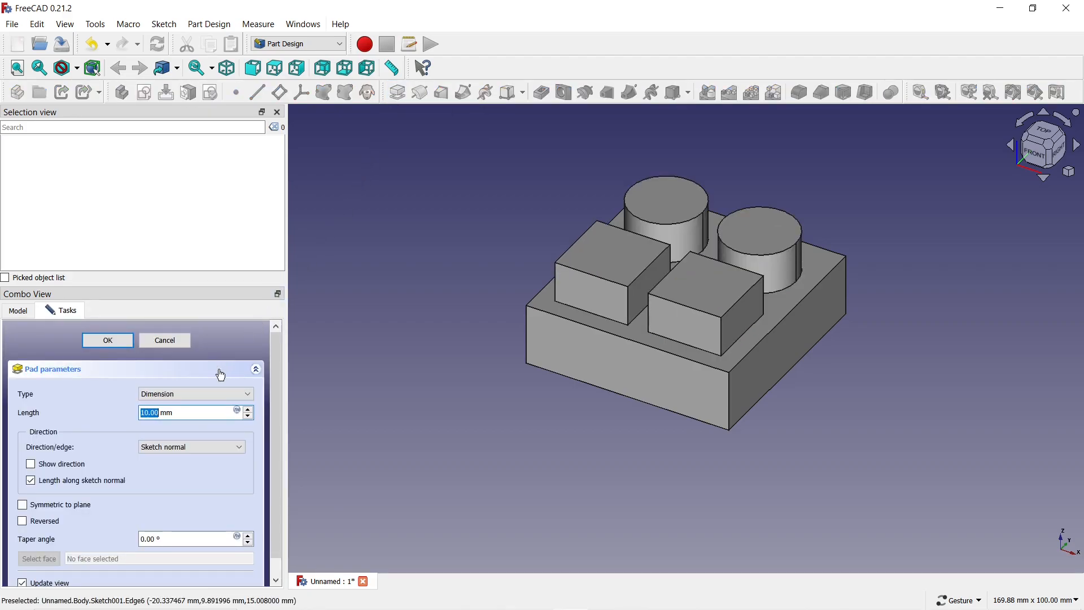
pyautogui.doubleClick(249, 418)
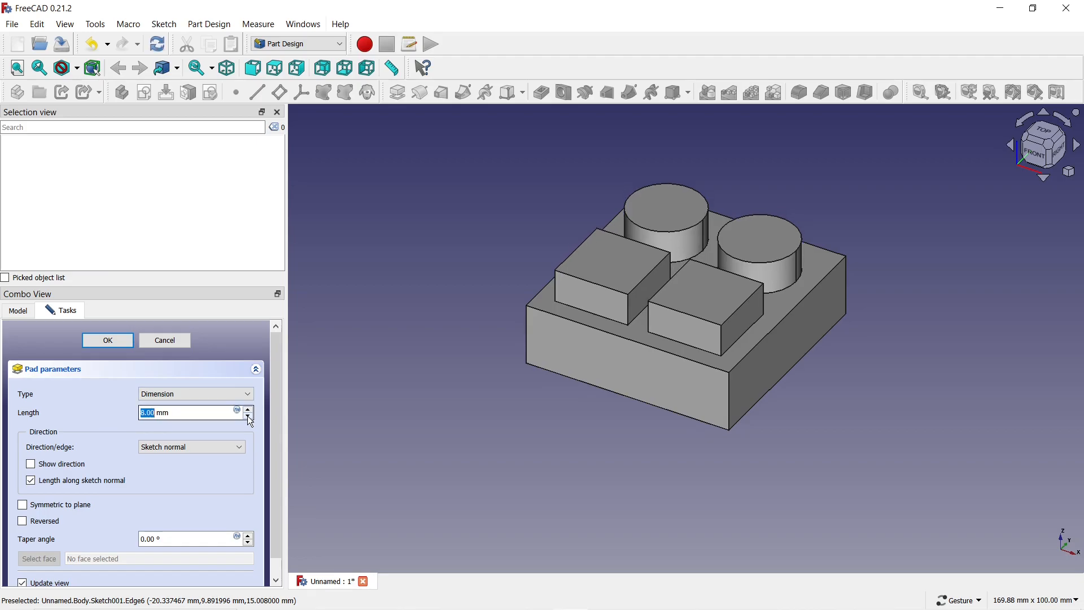
pyautogui.click(119, 341)
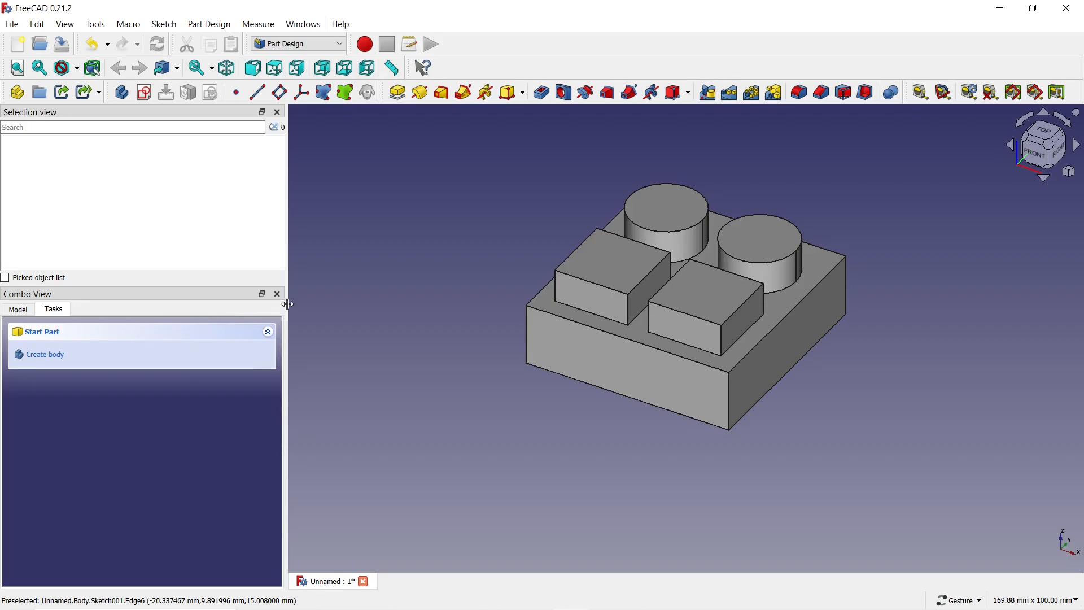
# - Start a fillet and select the top faces of the two cylindrical and two square bosses
pyautogui.click(797, 94)
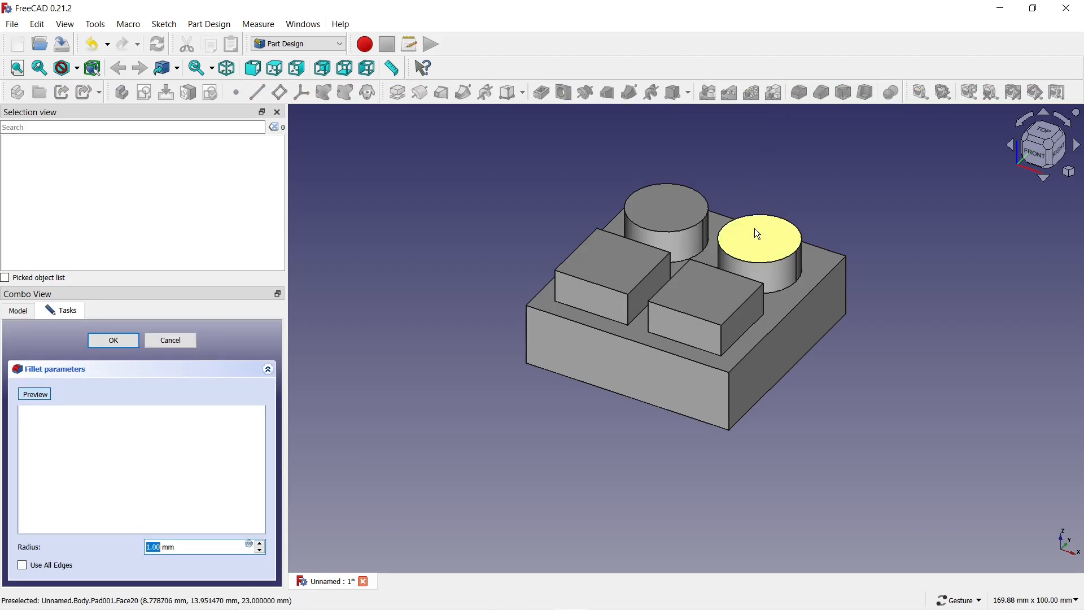
pyautogui.click(755, 230)
pyautogui.click(683, 213)
pyautogui.click(636, 274)
pyautogui.click(685, 302)
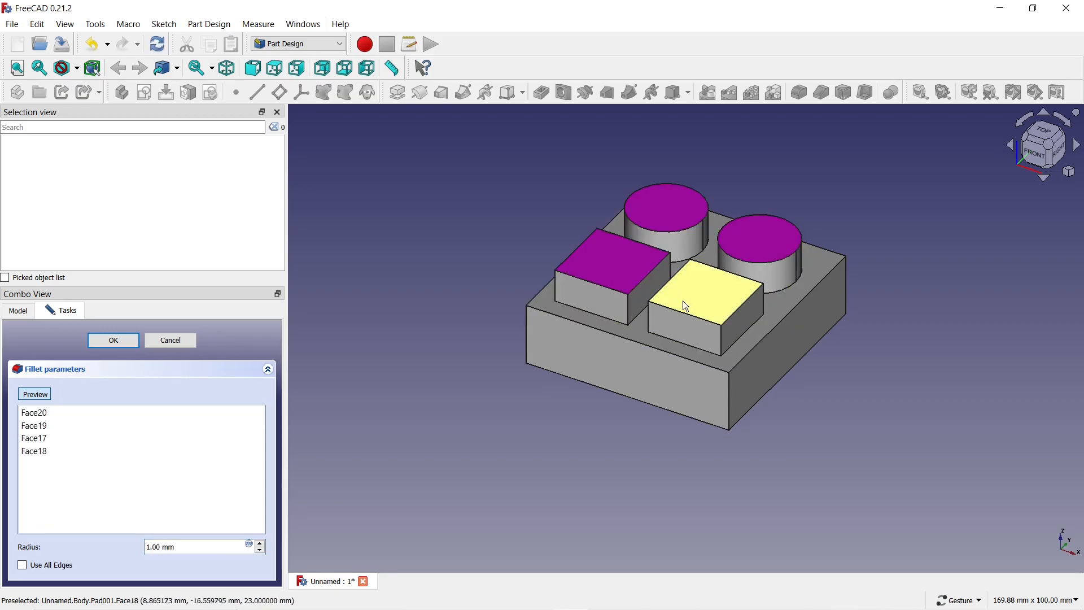
# - Add the visible side faces of all four bosses and the block's top face to the fillet selection
pyautogui.click(675, 326)
pyautogui.click(728, 324)
pyautogui.click(772, 278)
pyautogui.click(675, 248)
pyautogui.click(647, 291)
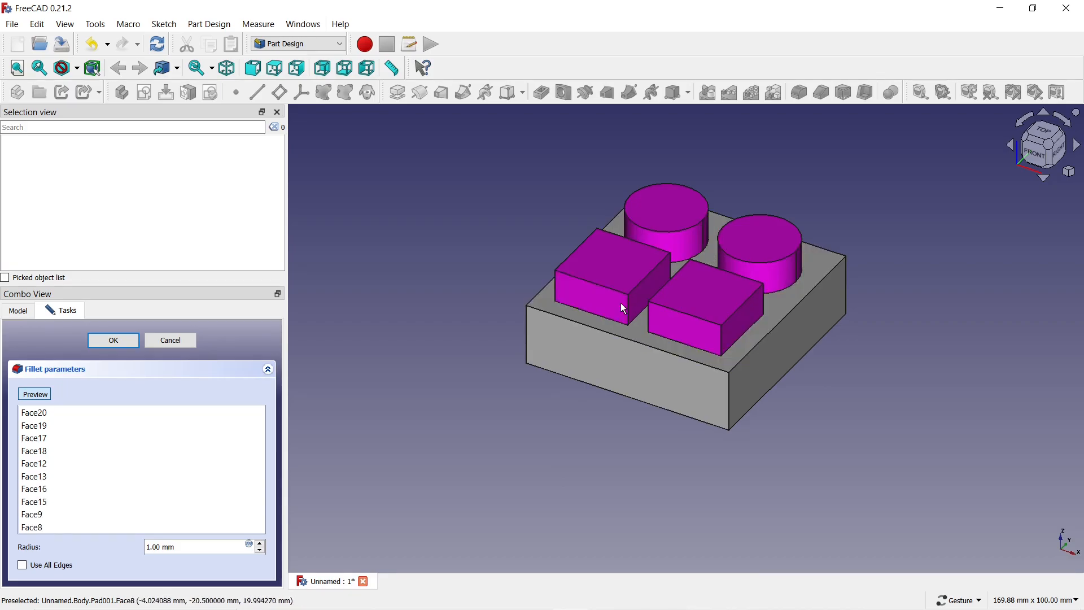
pyautogui.click(624, 308)
pyautogui.click(631, 329)
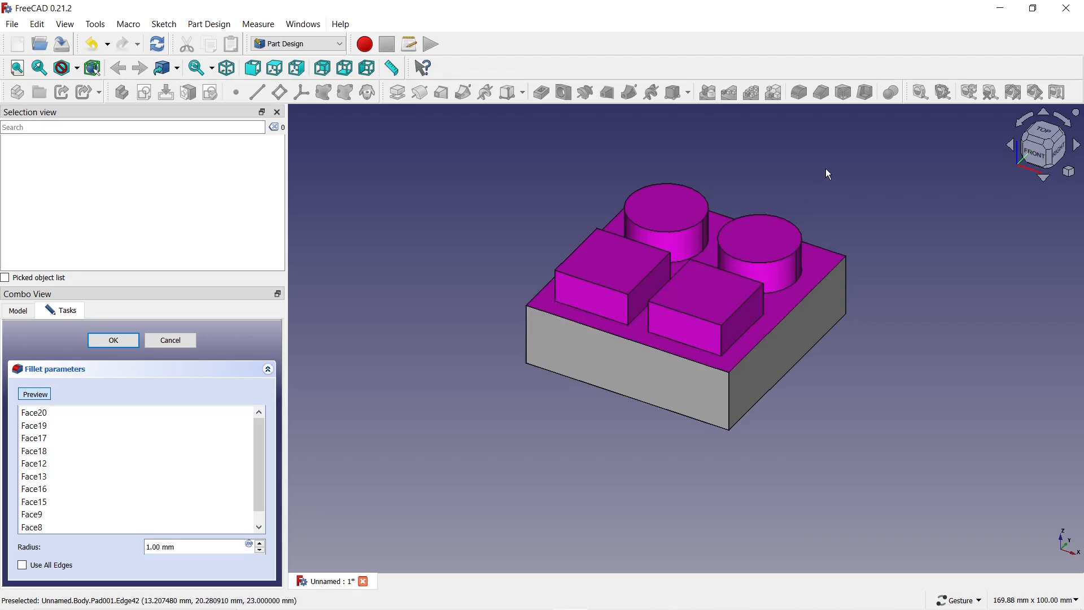
# - Add the block's four vertical corner edges to the fillet selection
pyautogui.moveTo(825, 175); pyautogui.dragTo(748, 316)
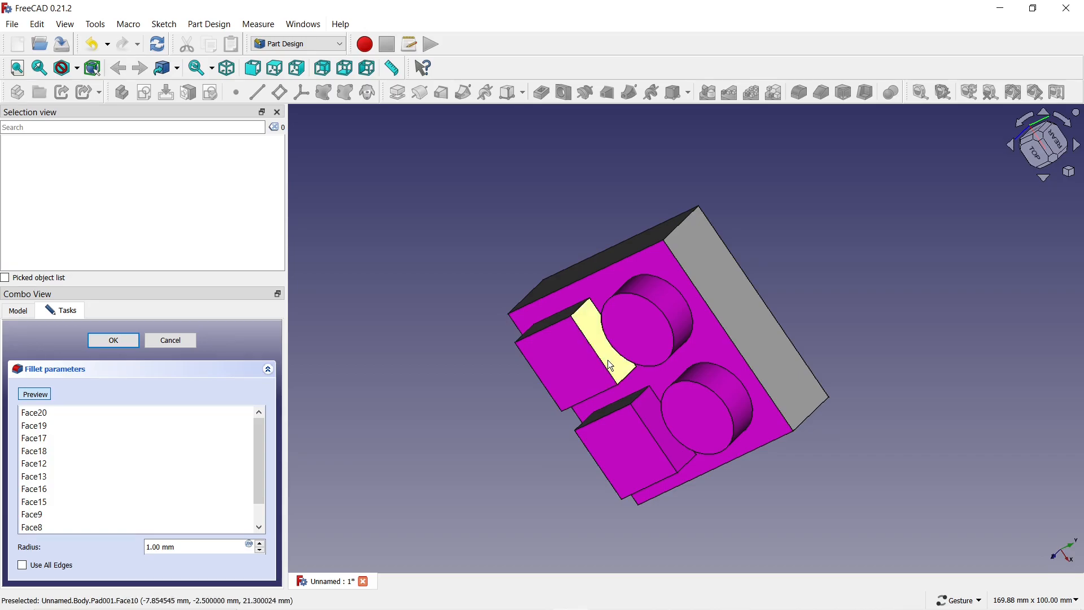
pyautogui.moveTo(580, 245); pyautogui.dragTo(617, 258)
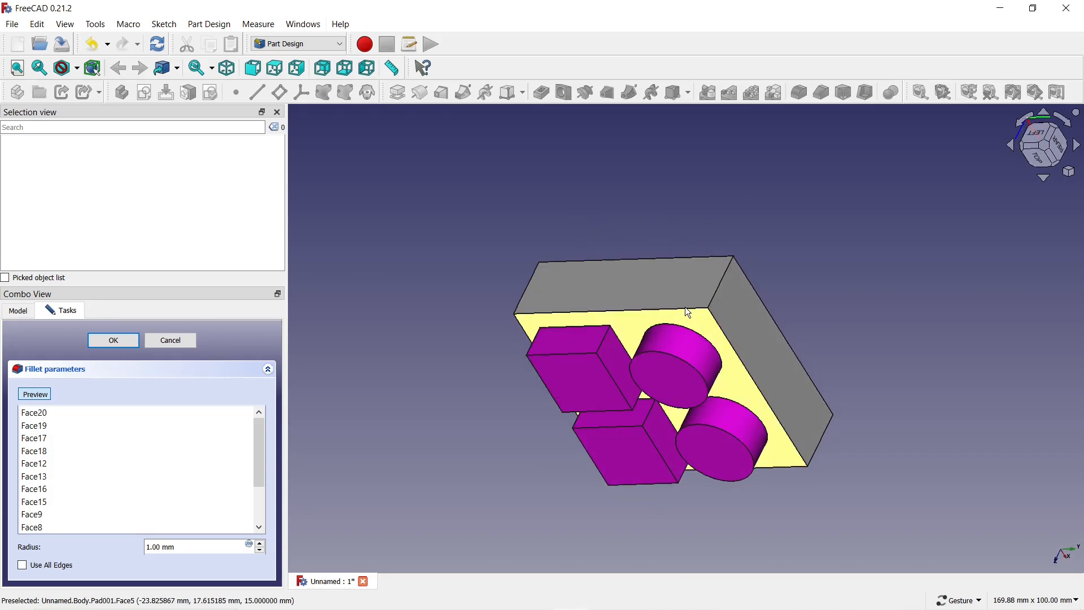
pyautogui.click(719, 293)
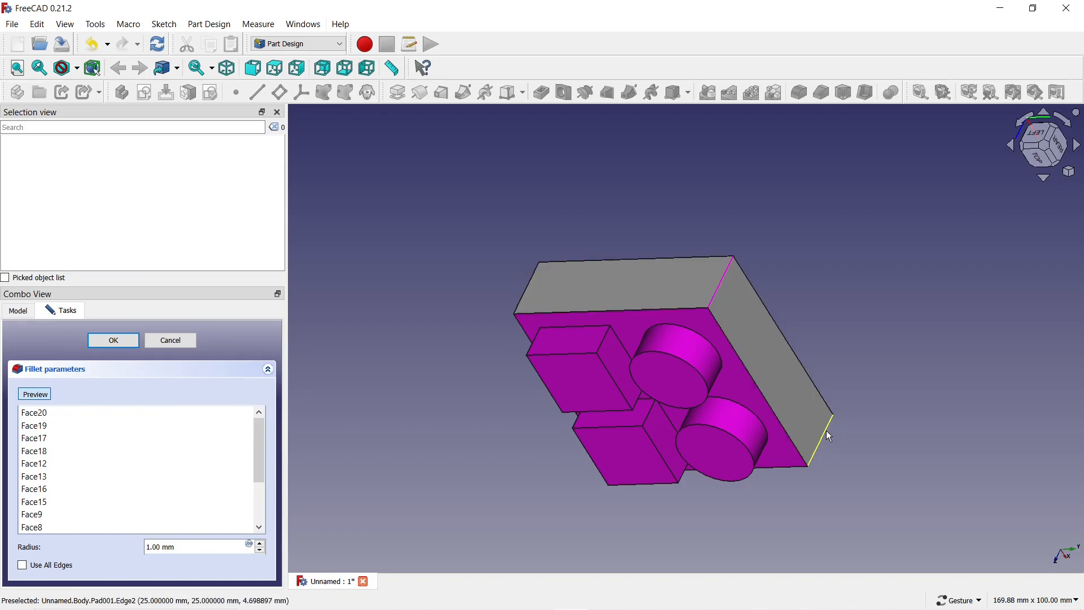
pyautogui.moveTo(839, 435); pyautogui.dragTo(762, 211)
pyautogui.moveTo(747, 348); pyautogui.dragTo(818, 310)
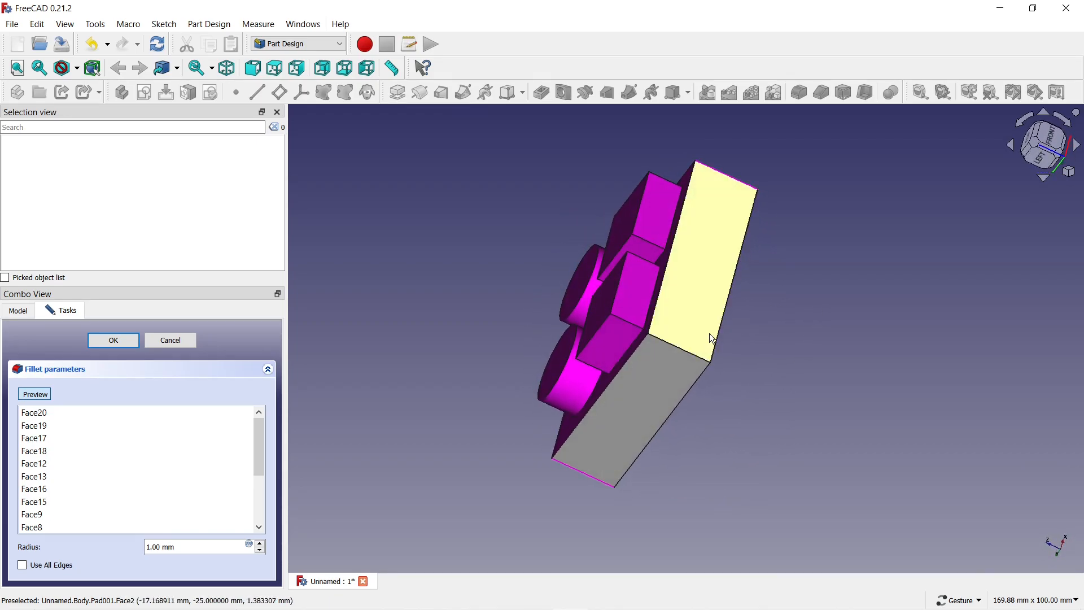
pyautogui.moveTo(440, 317); pyautogui.dragTo(719, 259)
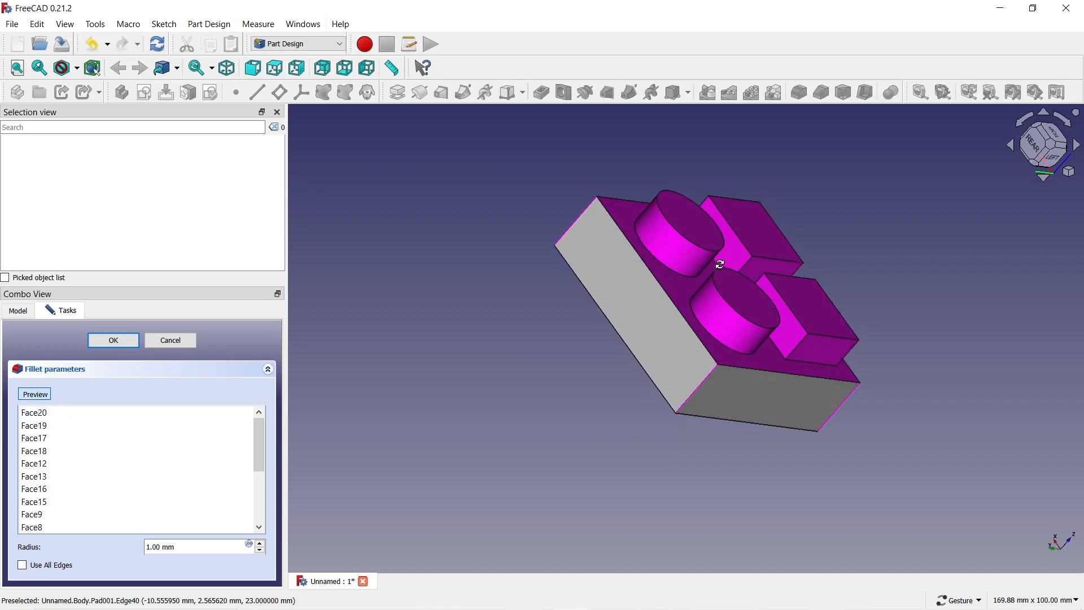
# - Set the fillet radius to 2 mm and apply it, leaving the block's bottom perimeter unfilleted
pyautogui.click(261, 544)
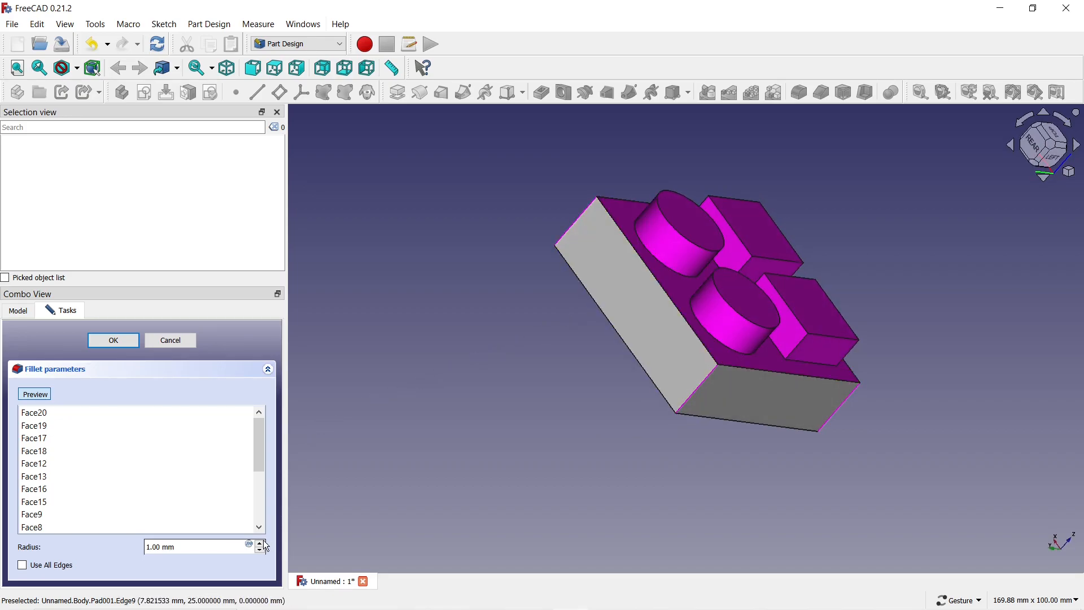
pyautogui.moveTo(476, 399); pyautogui.dragTo(590, 333)
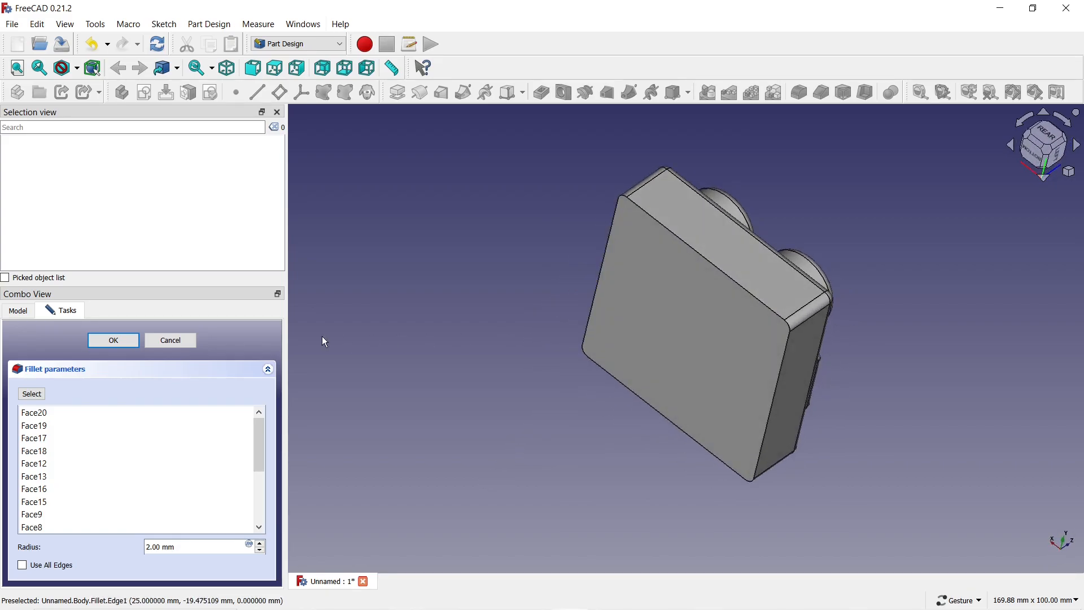
pyautogui.click(126, 343)
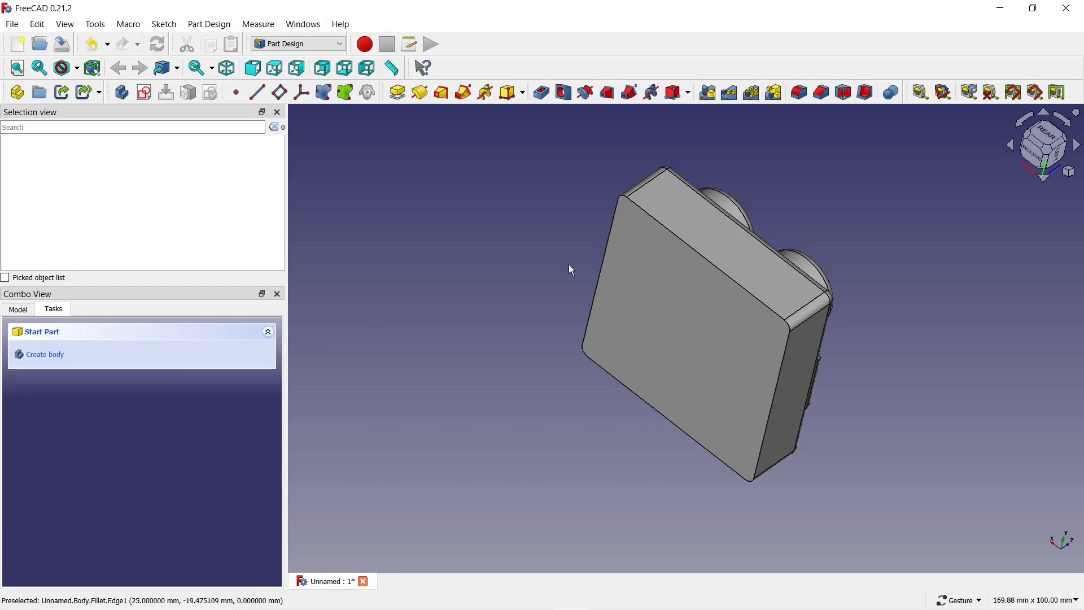
# - Hollow the body from its bottom face with a 1 mm Thickness made inwards
pyautogui.click(865, 92)
pyautogui.click(682, 283)
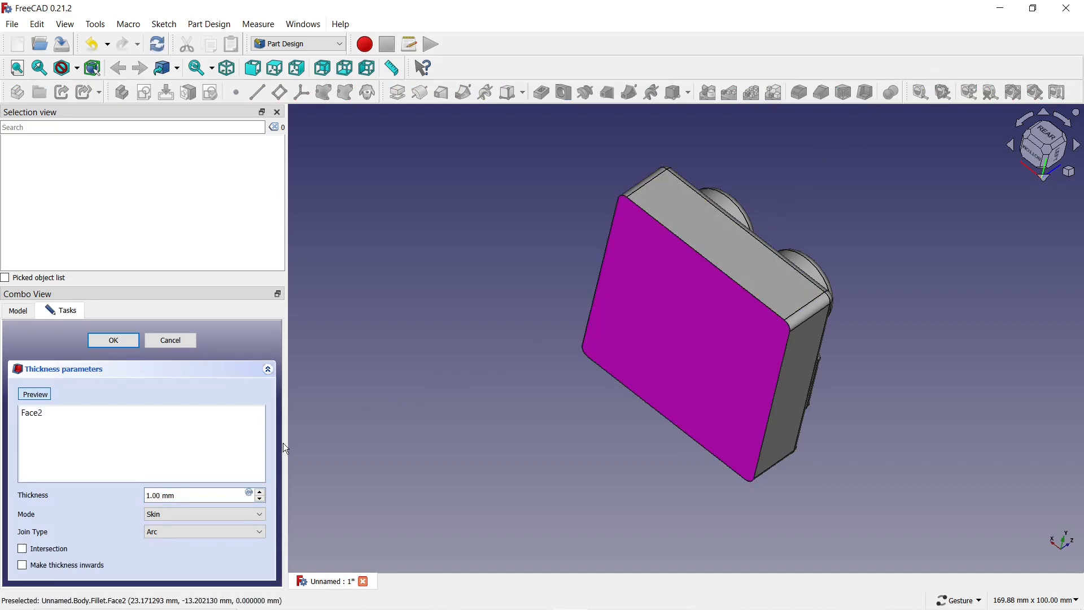
pyautogui.click(23, 565)
pyautogui.moveTo(317, 500); pyautogui.dragTo(419, 351)
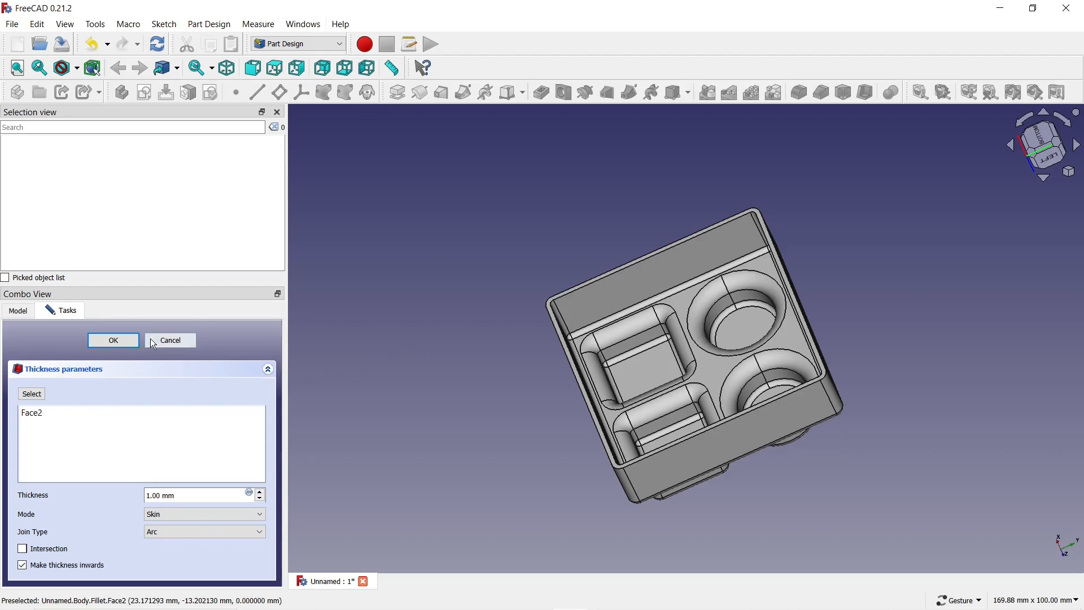
pyautogui.click(115, 341)
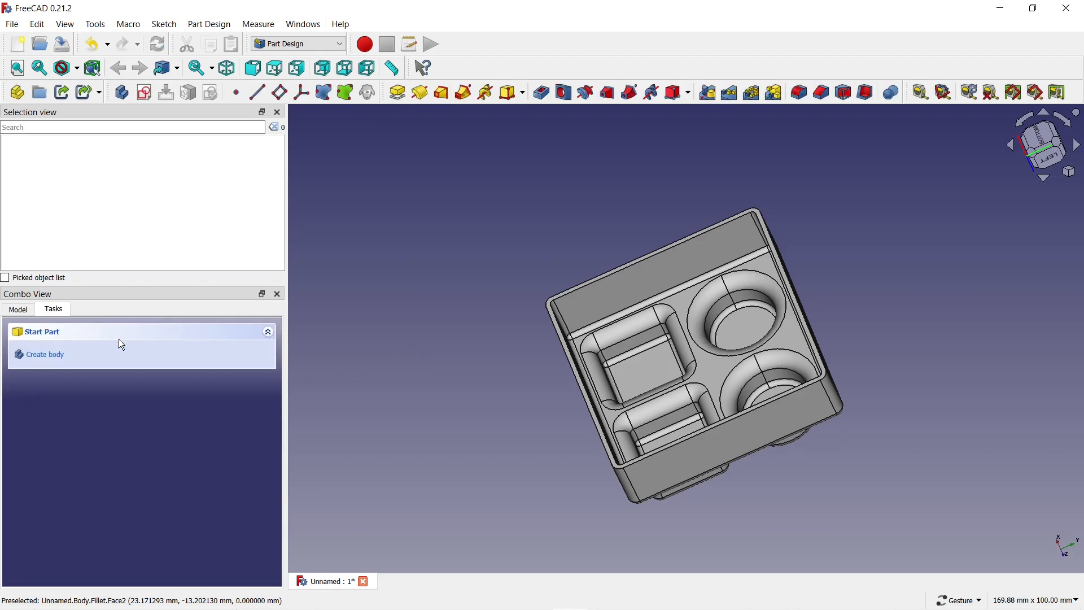
# - Open the body's appearance settings and set its display mode to Shaded
pyautogui.click(24, 314)
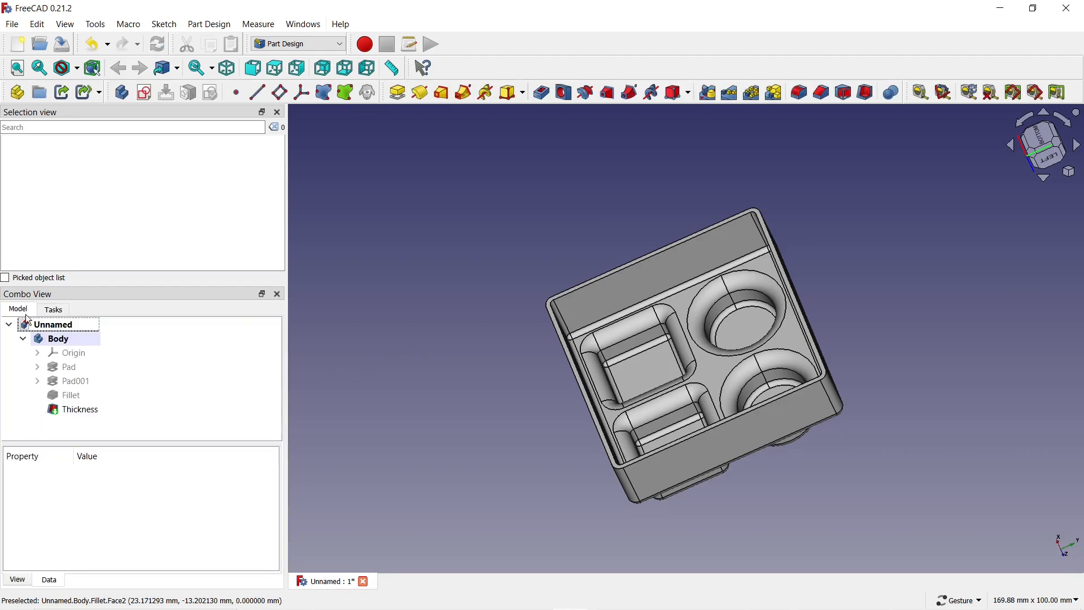
pyautogui.click(49, 339)
pyautogui.rightClick(49, 340)
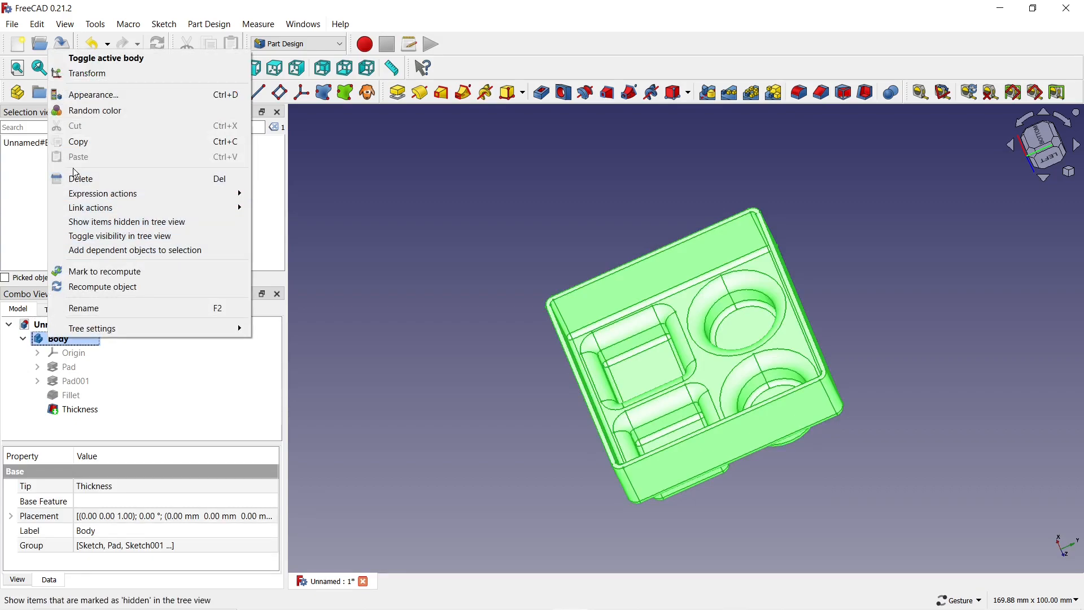
pyautogui.click(84, 96)
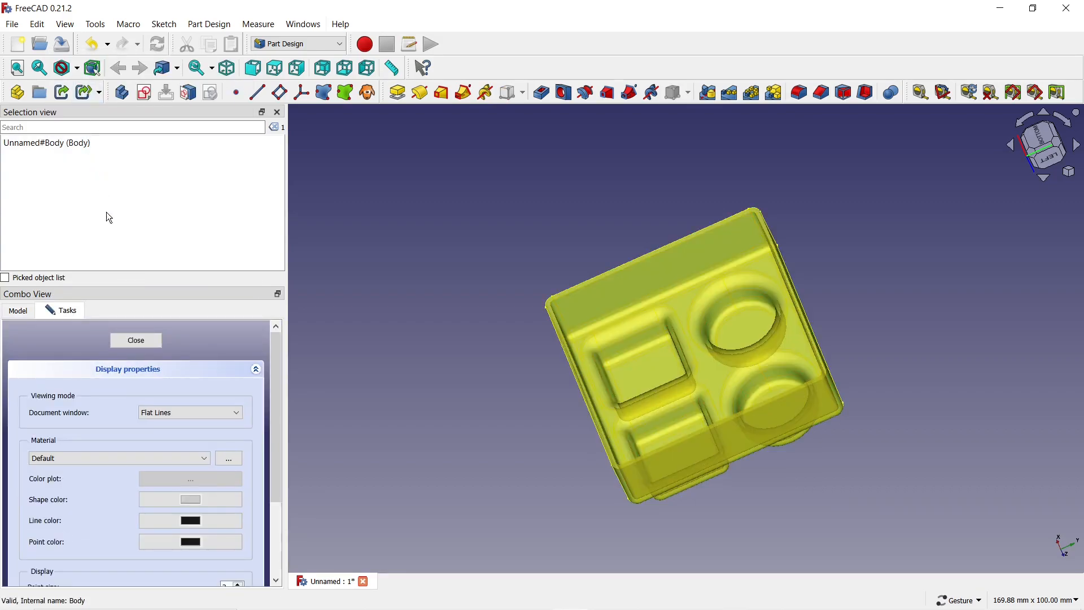
pyautogui.click(180, 412)
pyautogui.click(179, 429)
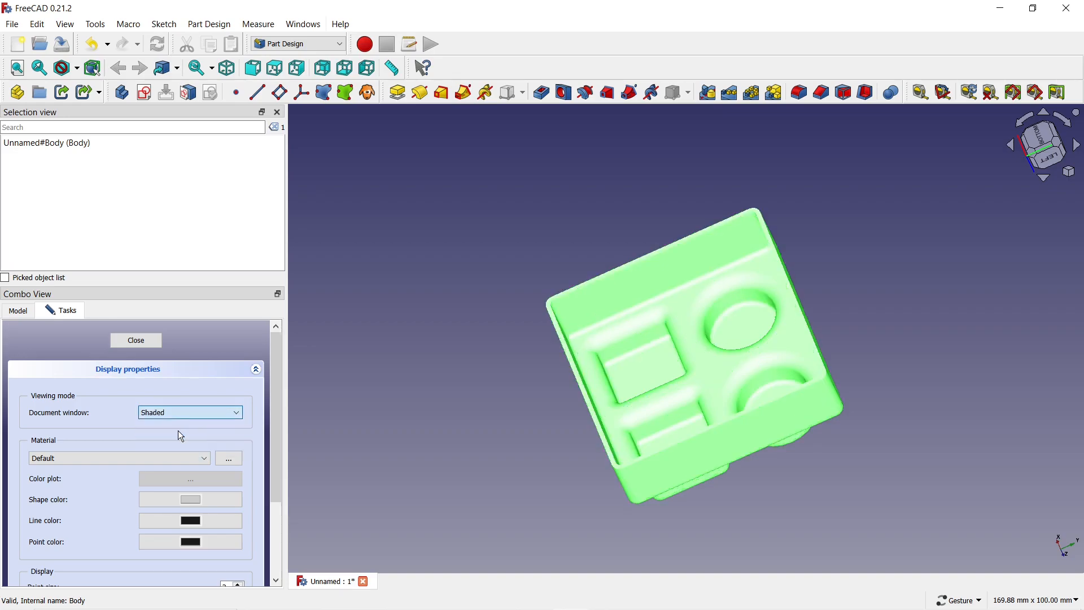
# - Give the body the Chrome material and set its shape color to dark yellow (#aaaa00)
pyautogui.click(143, 458)
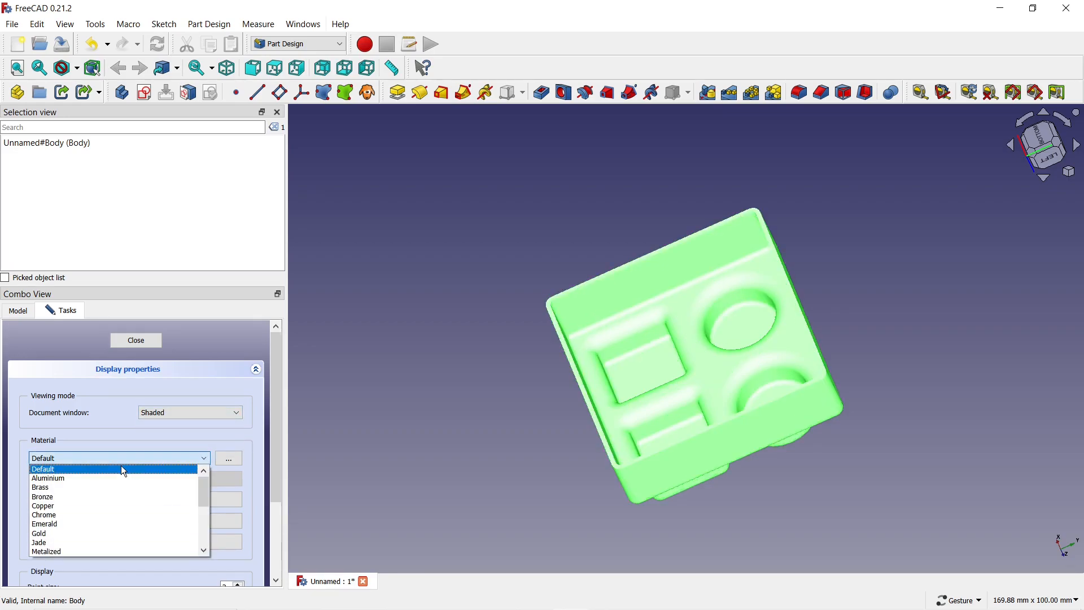
pyautogui.click(87, 514)
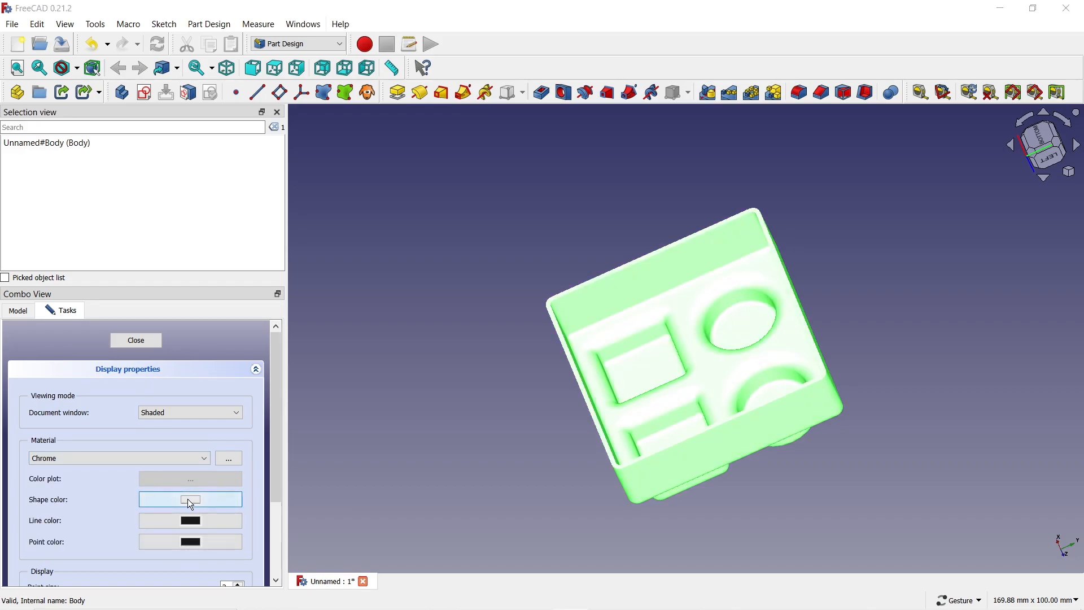
pyautogui.click(187, 499)
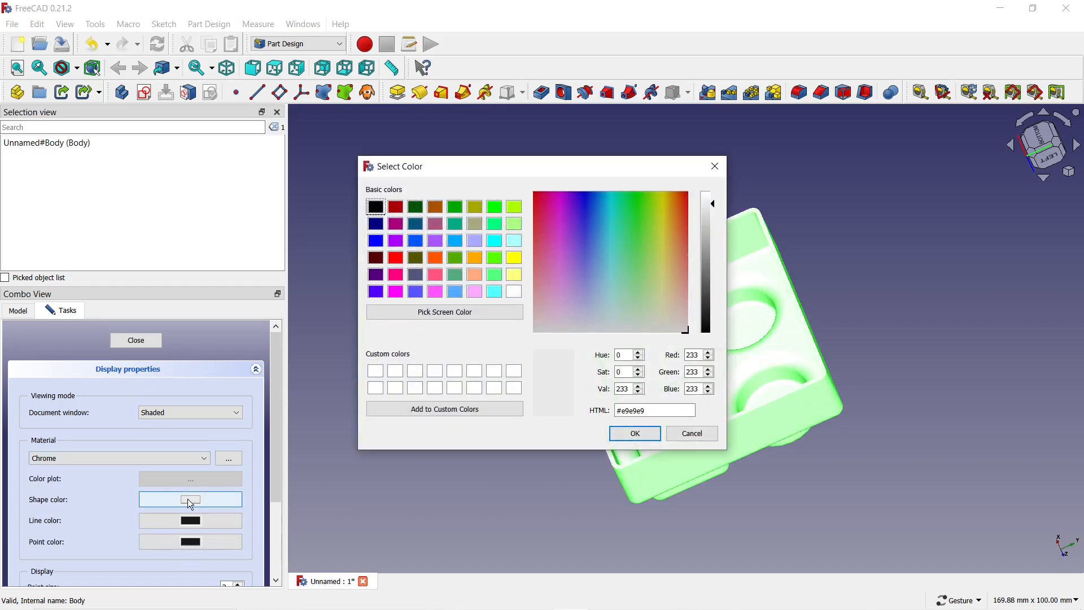
pyautogui.click(476, 209)
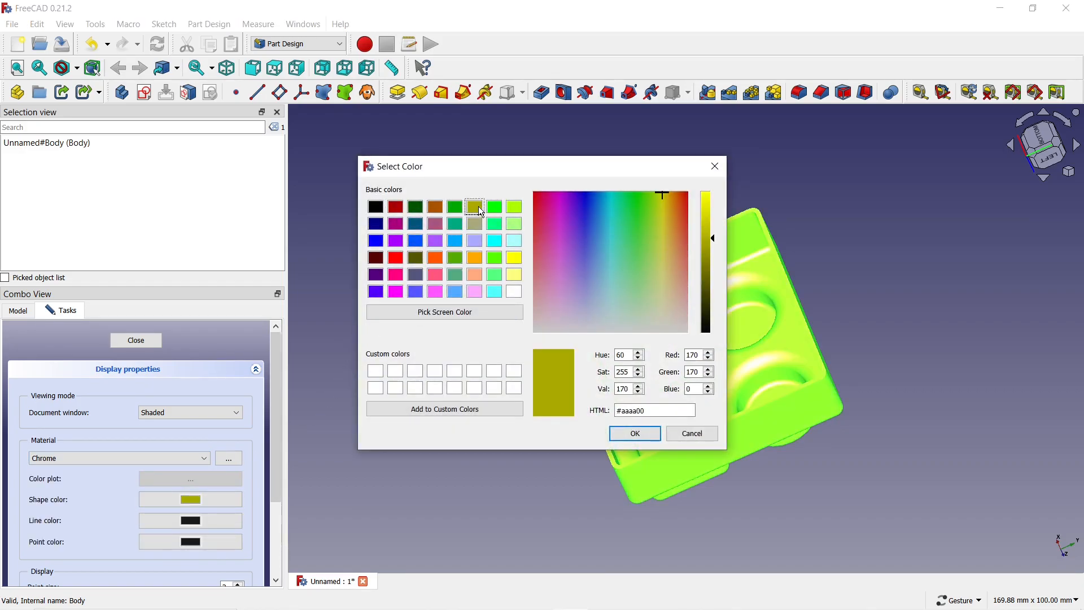
pyautogui.click(635, 433)
# - Set the body's transparency to 40 and close the display properties
pyautogui.scroll(-5, 279, 387)
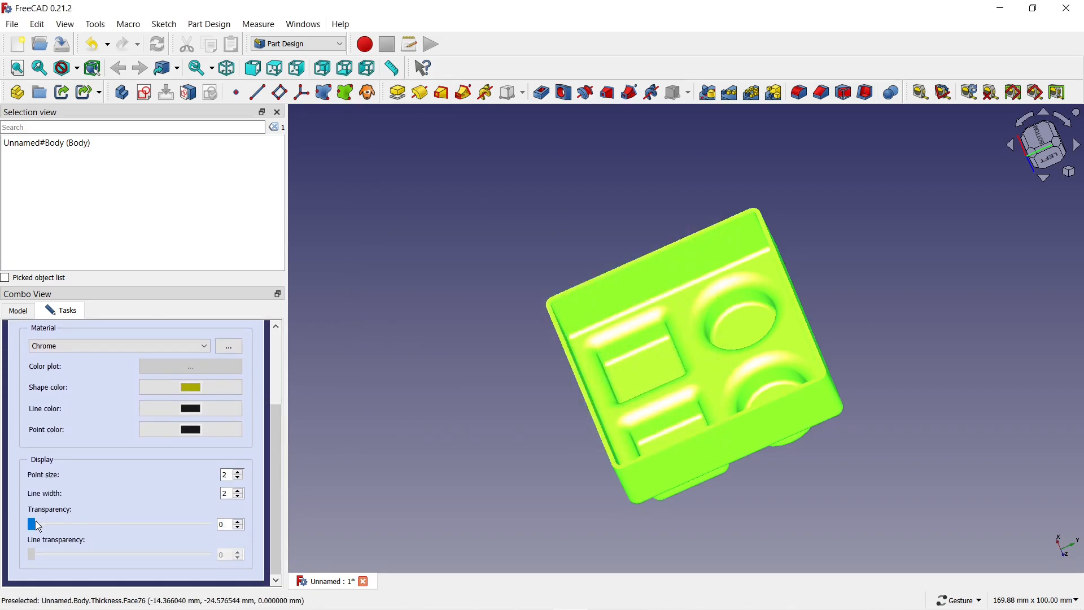
pyautogui.moveTo(34, 524); pyautogui.dragTo(57, 525)
pyautogui.moveTo(231, 522); pyautogui.dragTo(221, 521)
pyautogui.write('40')
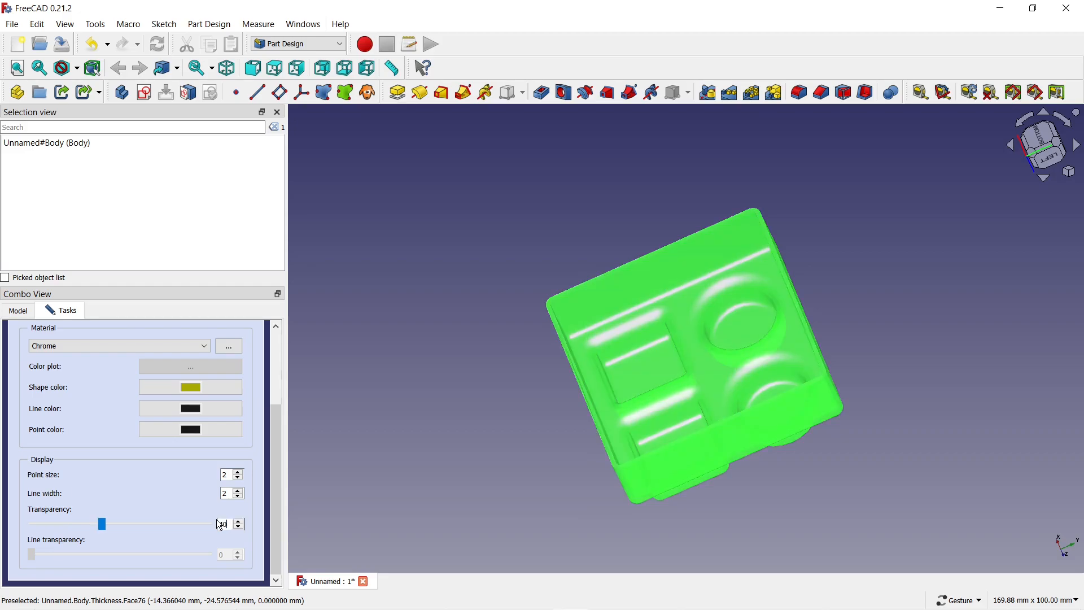
pyautogui.moveTo(281, 506); pyautogui.dragTo(295, 417)
pyautogui.click(149, 340)
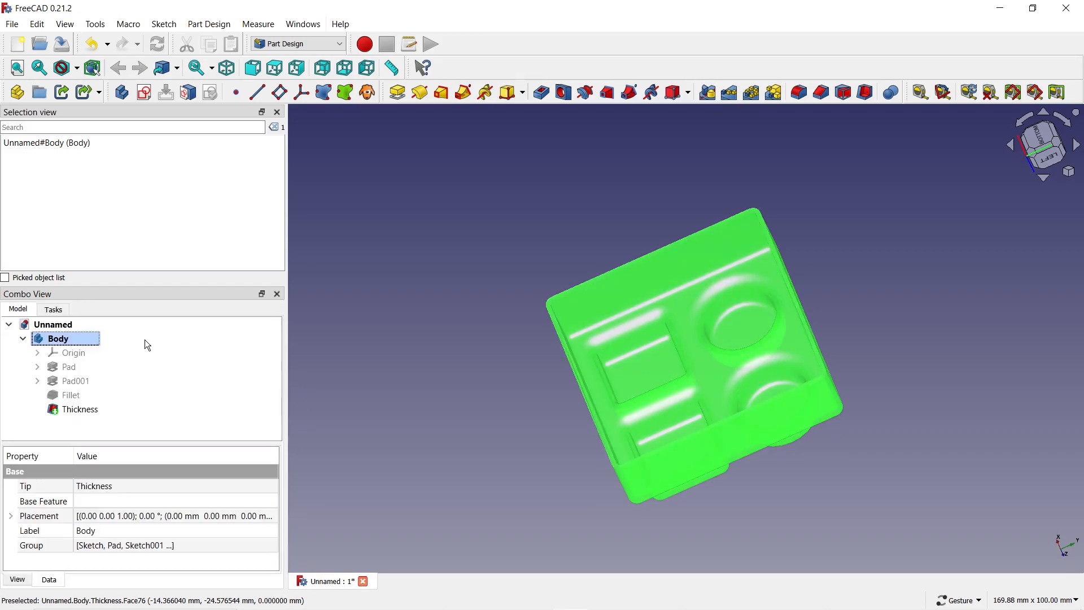
# - Deselect the body and examine its hollow interior, walls and bosses from several angles
pyautogui.click(381, 420)
pyautogui.moveTo(416, 449); pyautogui.dragTo(773, 438)
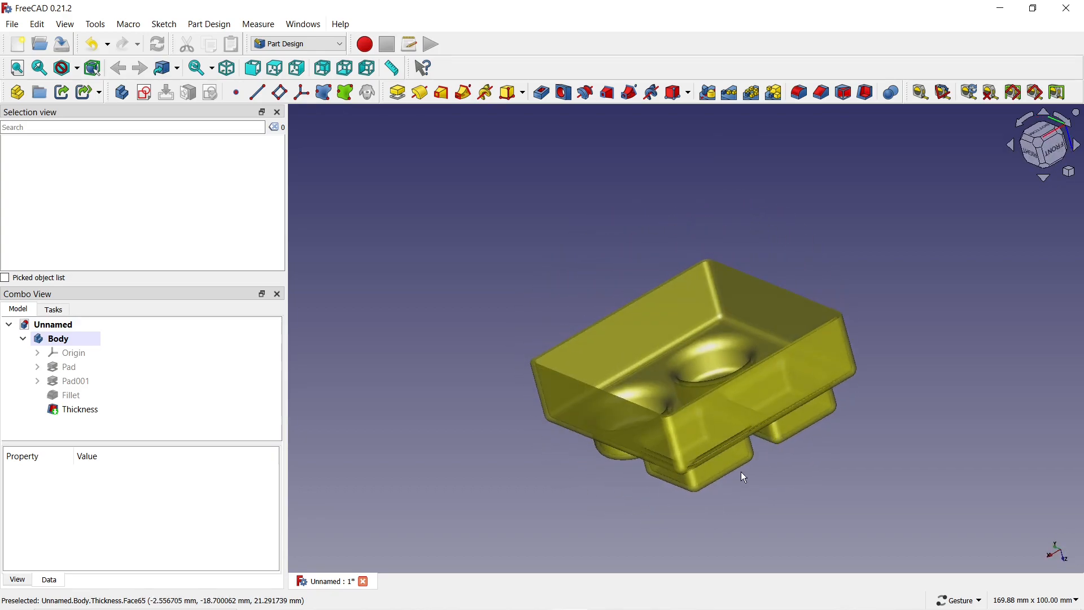
pyautogui.scroll(2, 736, 473)
pyautogui.moveTo(718, 482); pyautogui.dragTo(553, 477)
pyautogui.moveTo(913, 389); pyautogui.dragTo(781, 416)
pyautogui.scroll(-3, 505, 327)
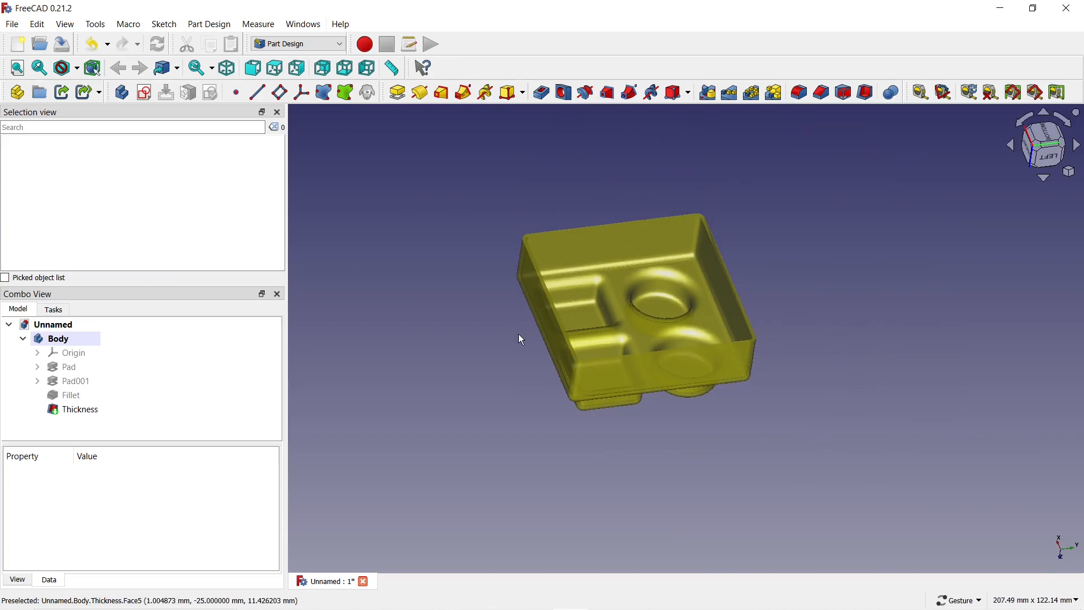